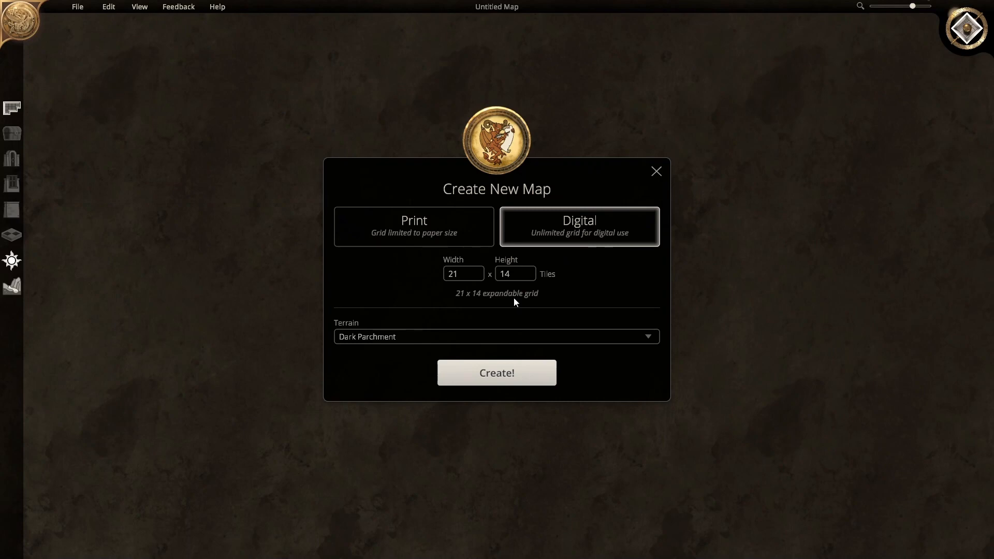
Step: Set the new digital map's terrain to Forest, with Fjords elevation and Flooded water
{"action": "left_click", "coordinate": [516, 339]}
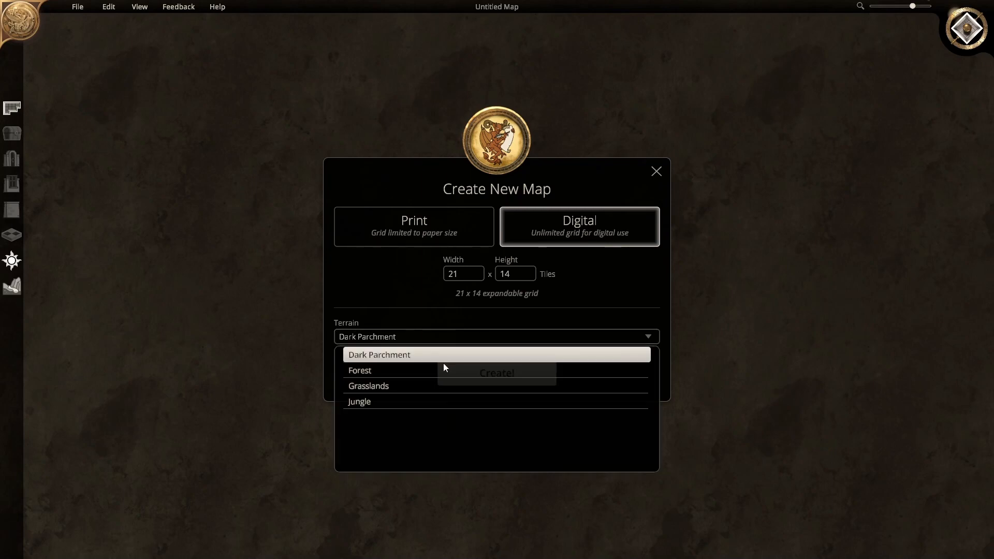
{"action": "left_click", "coordinate": [417, 371]}
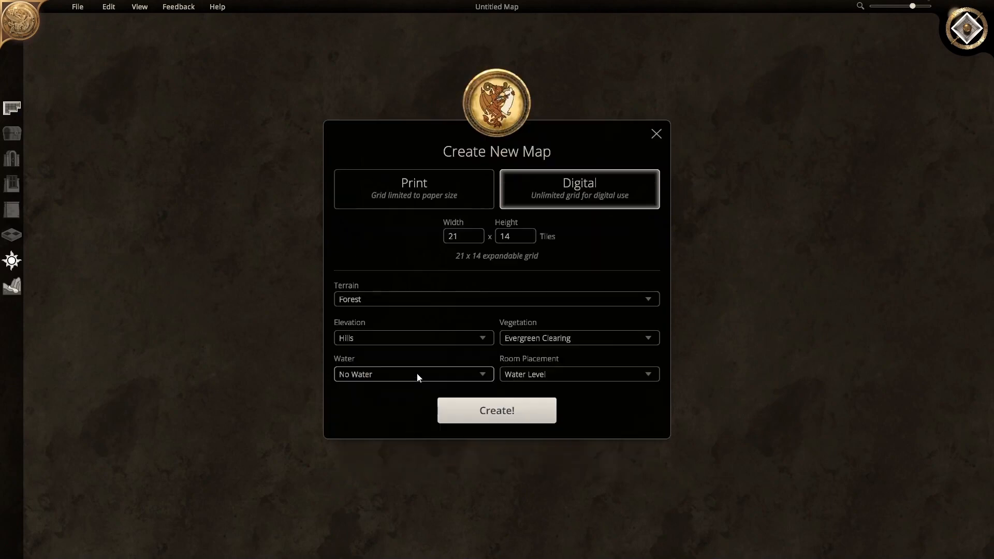
{"action": "left_click", "coordinate": [466, 337]}
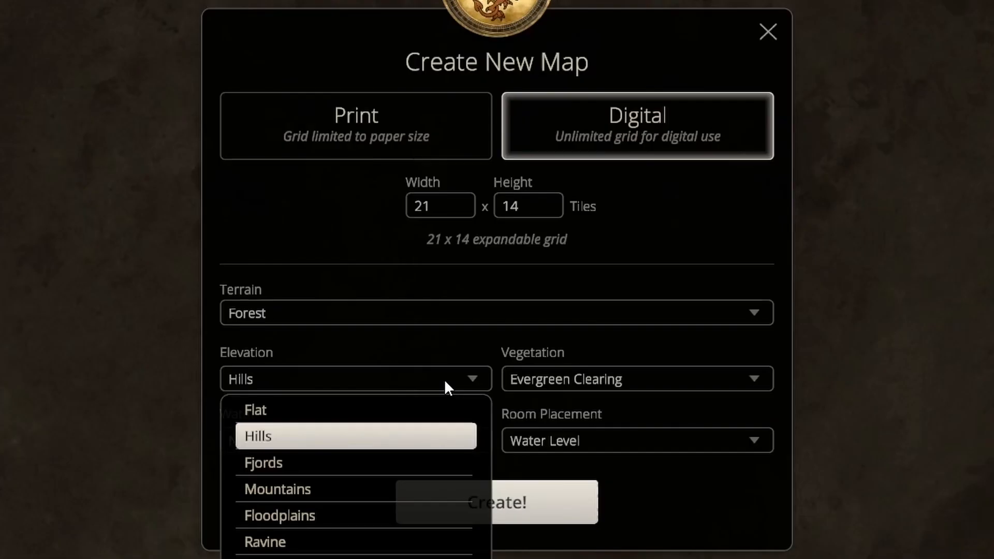
{"action": "left_click", "coordinate": [326, 465]}
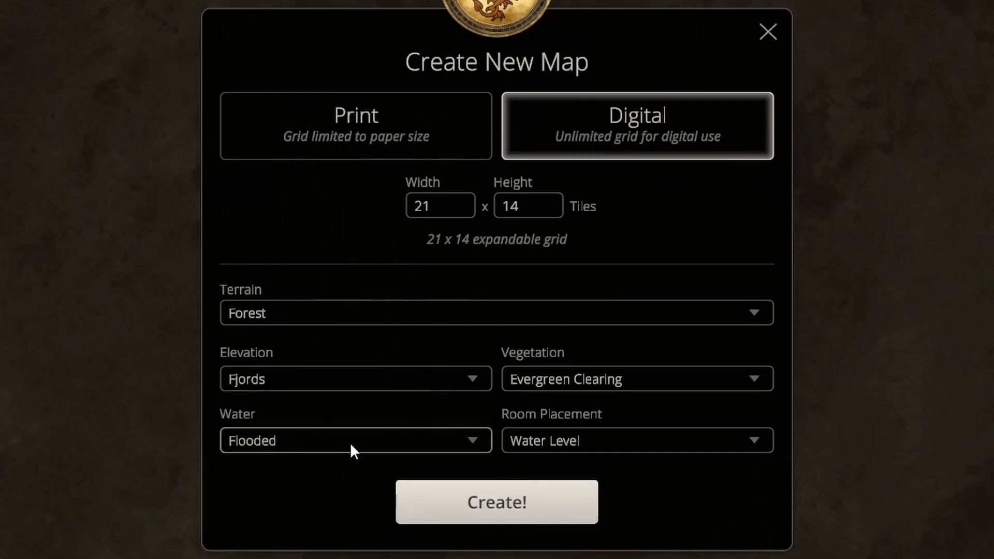
{"action": "left_click", "coordinate": [351, 448]}
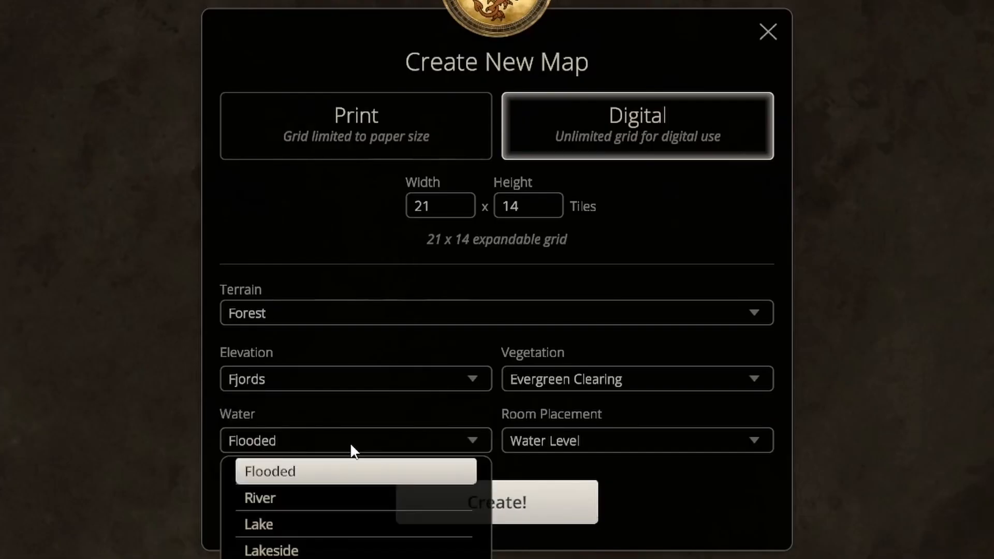
{"action": "left_click", "coordinate": [349, 473]}
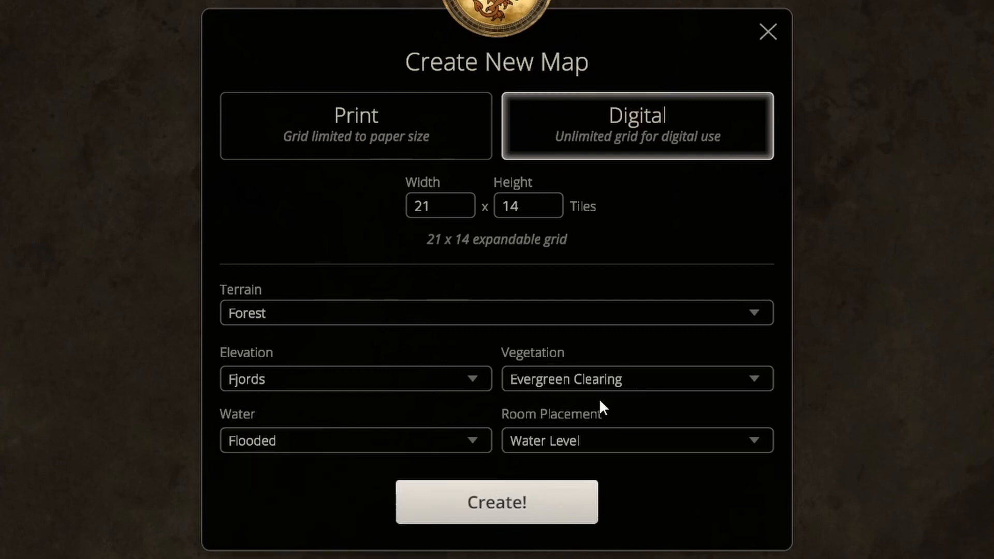
Step: Set the room placement to Plateau and create the forest map
{"action": "left_click", "coordinate": [578, 441]}
{"action": "left_click", "coordinate": [579, 498]}
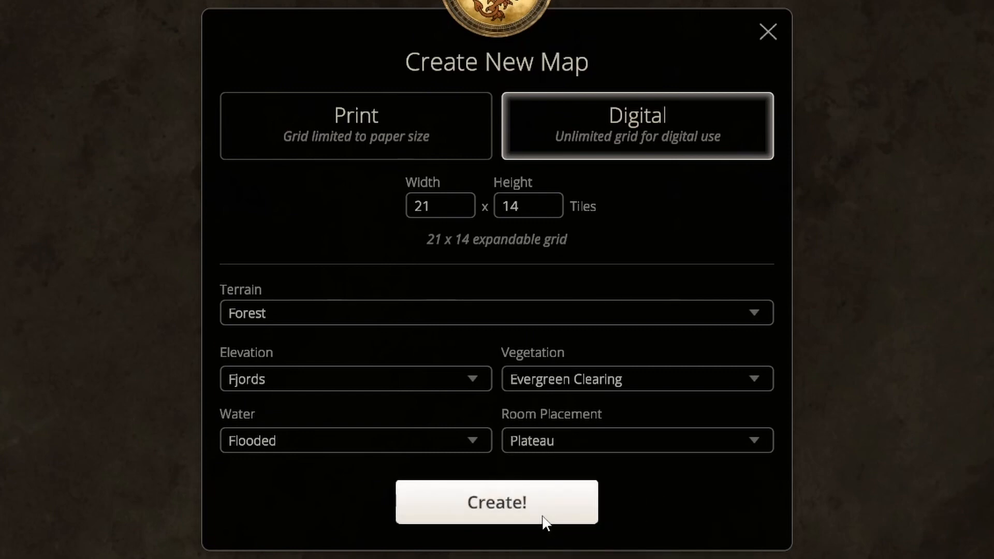
{"action": "left_click", "coordinate": [518, 512]}
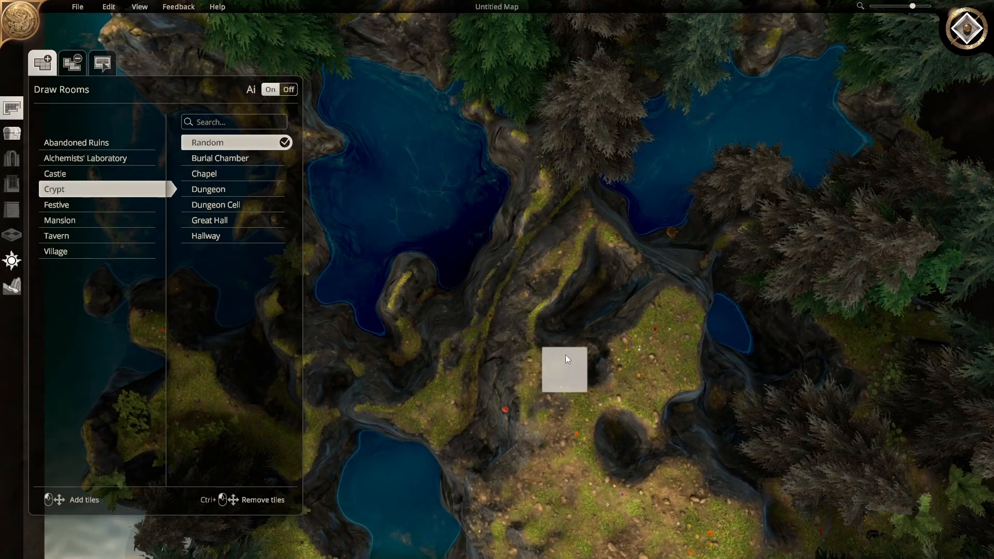
Step: Close the room drawing tool and look over the whole generated forest fjord map
{"action": "scroll", "coordinate": [566, 328], "scroll_direction": "down", "scroll_amount": 3}
{"action": "scroll", "coordinate": [567, 328], "scroll_direction": "down", "scroll_amount": 3}
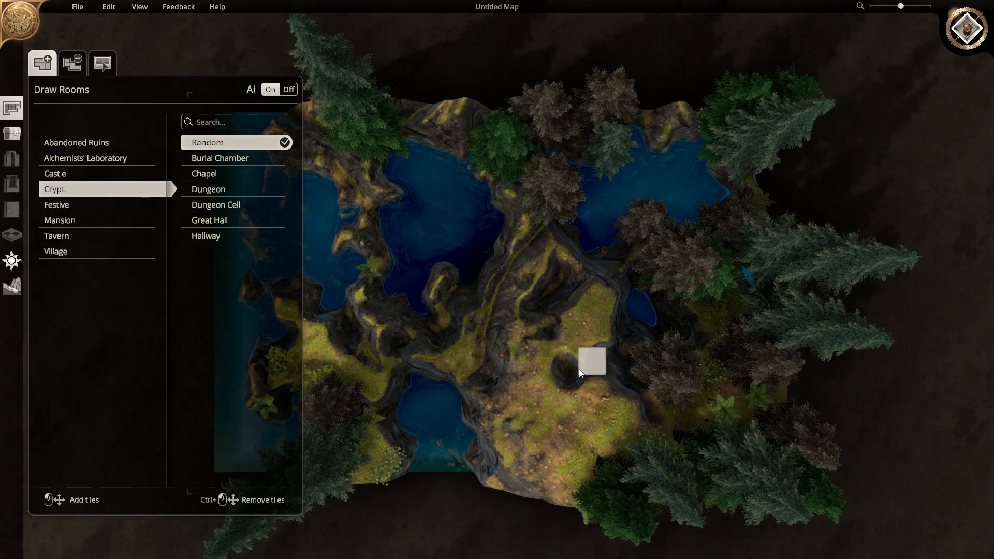
{"action": "middle_click_drag", "start_coordinate": [567, 304], "coordinate": [621, 296]}
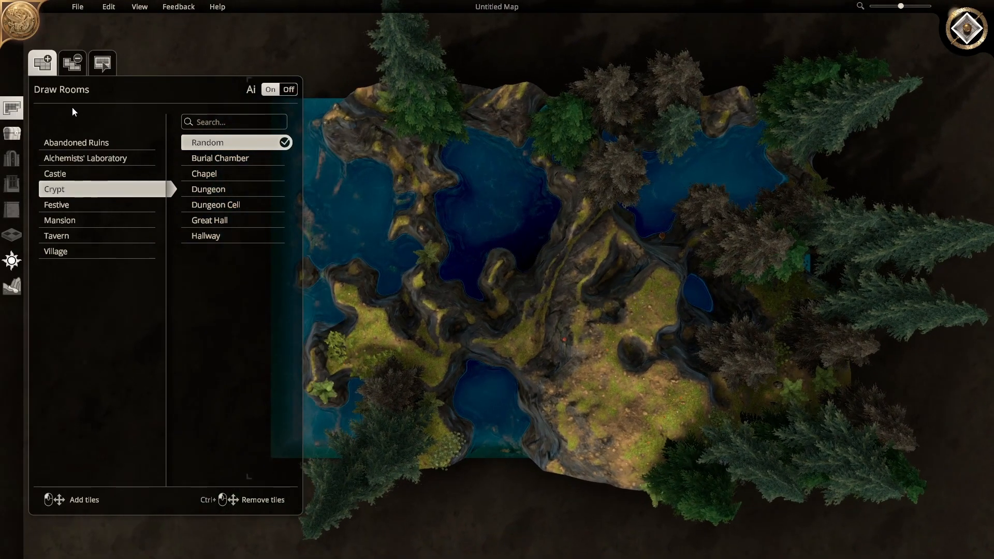
{"action": "left_click", "coordinate": [11, 108]}
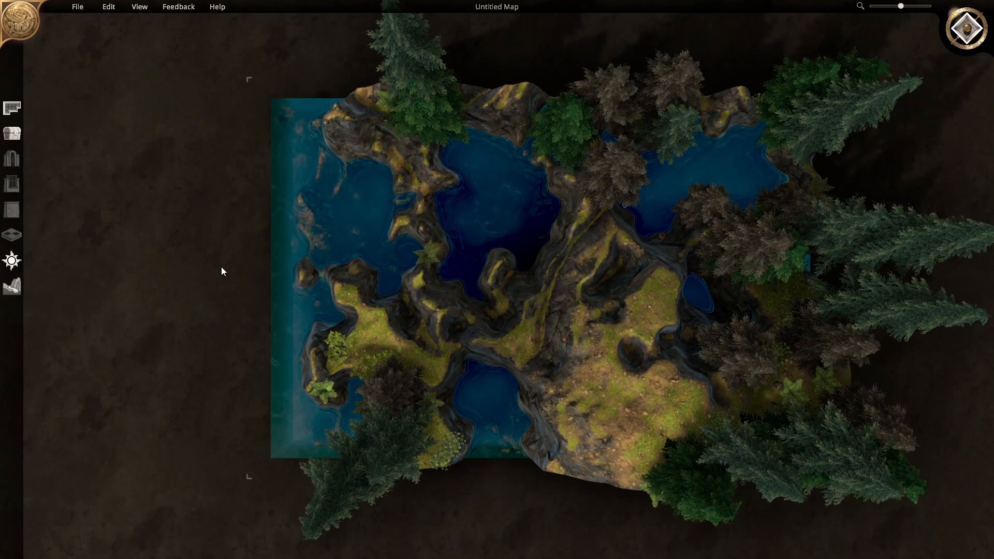
{"action": "middle_click_drag", "start_coordinate": [517, 260], "coordinate": [467, 260]}
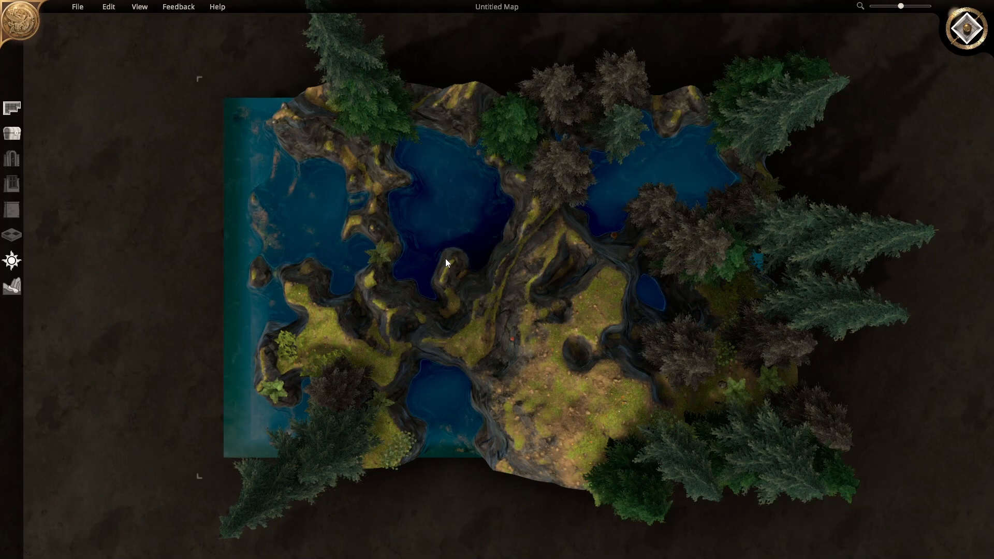
{"action": "middle_click_drag", "start_coordinate": [583, 283], "coordinate": [608, 309]}
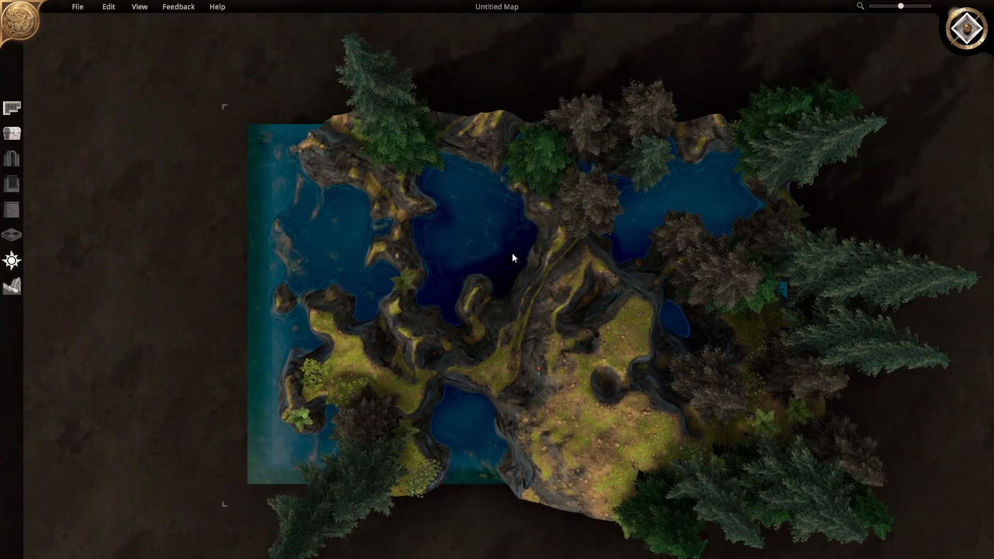
{"action": "middle_click_drag", "start_coordinate": [565, 321], "coordinate": [529, 306]}
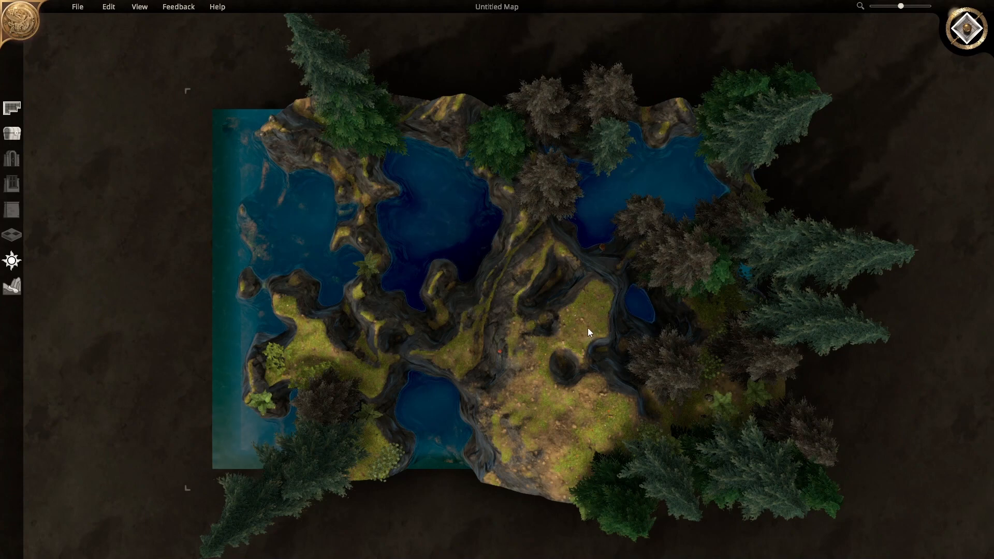
Step: Start another new map with Grasslands terrain and Canyon elevation
{"action": "key", "text": "ctrl+n"}
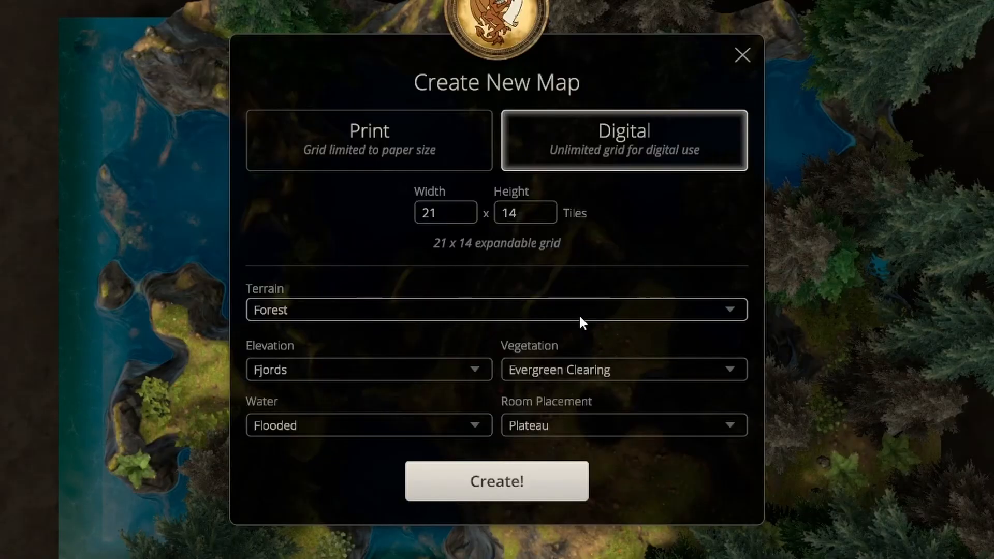
{"action": "left_click", "coordinate": [547, 300]}
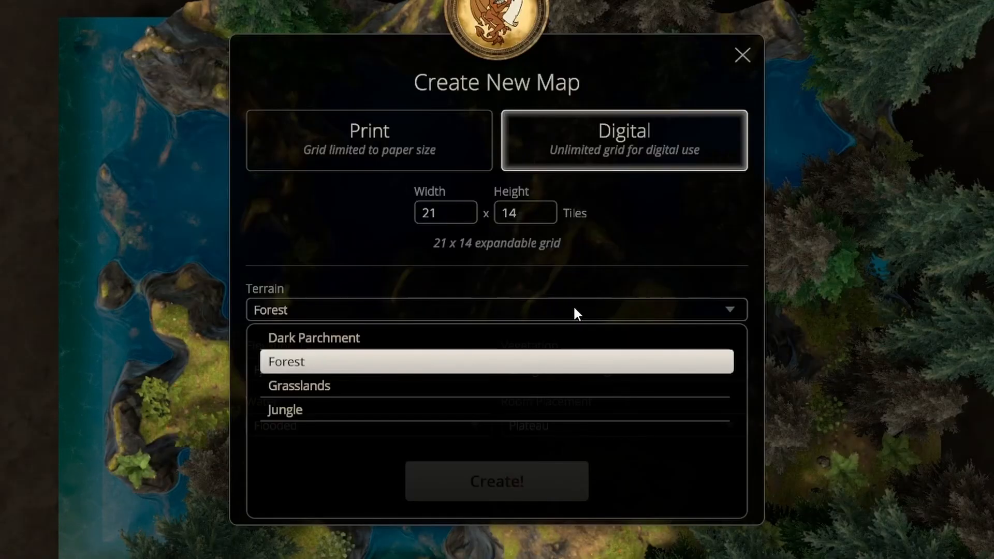
{"action": "left_click", "coordinate": [425, 388]}
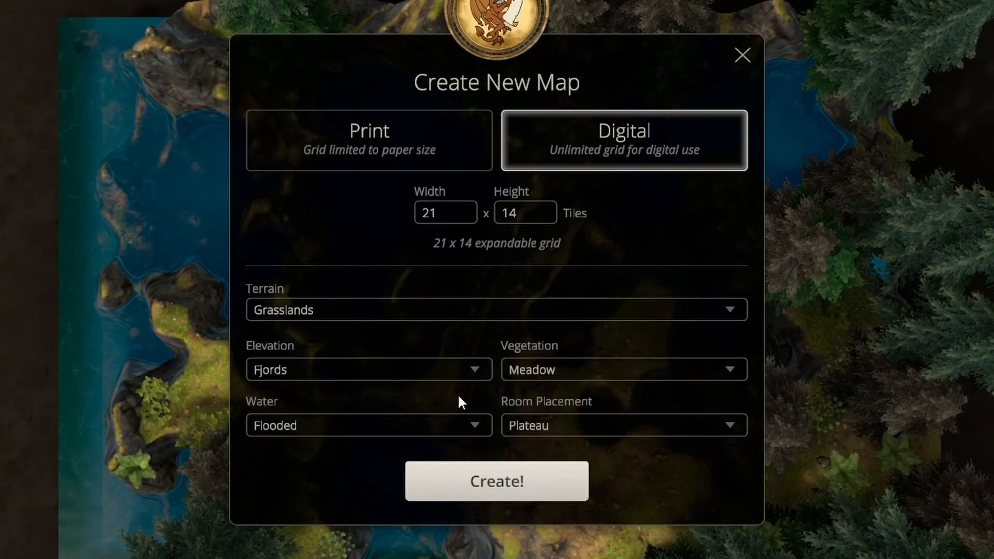
{"action": "left_click", "coordinate": [449, 375]}
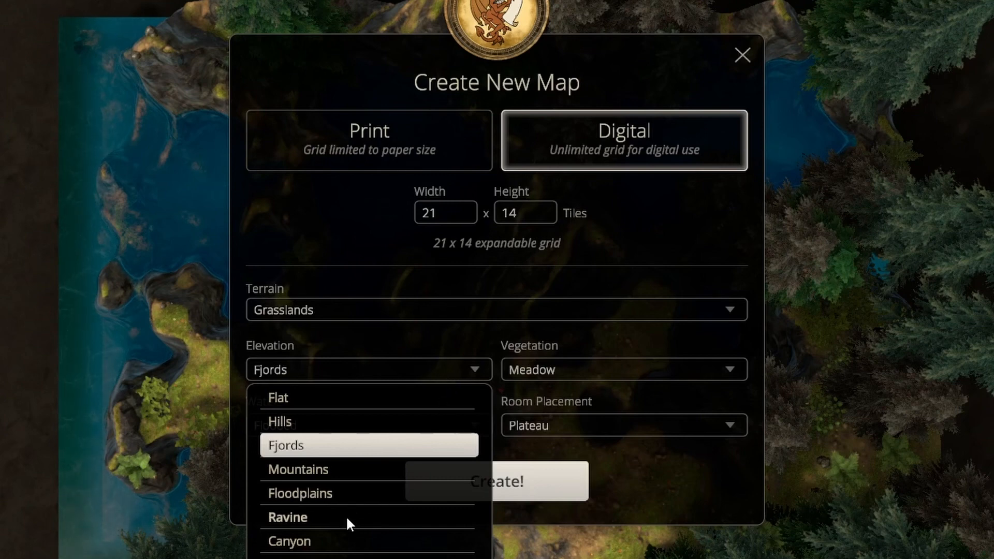
{"action": "left_click", "coordinate": [318, 545]}
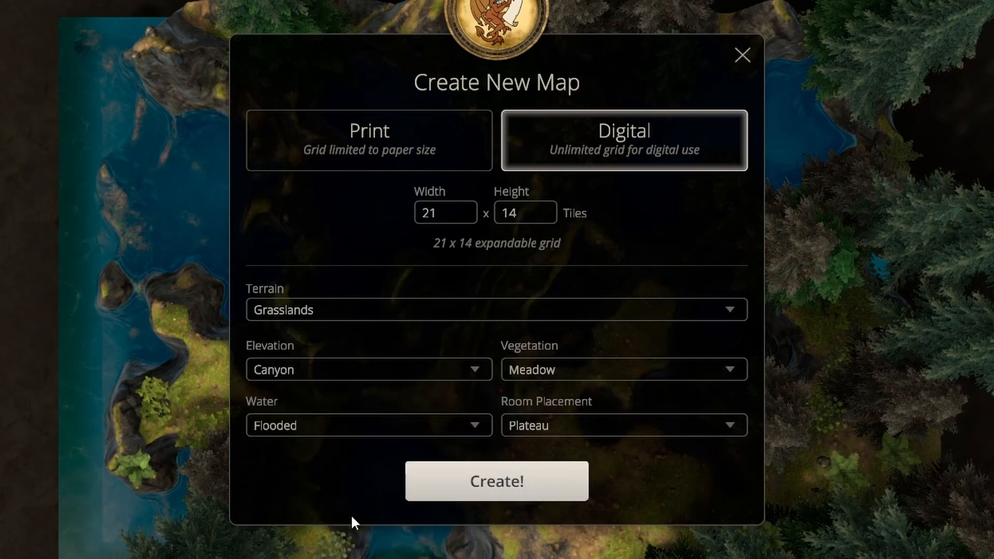
Step: Create the grasslands map with Lakeside water, Meadow vegetation and Mountaintops room placement
{"action": "left_click", "coordinate": [461, 426]}
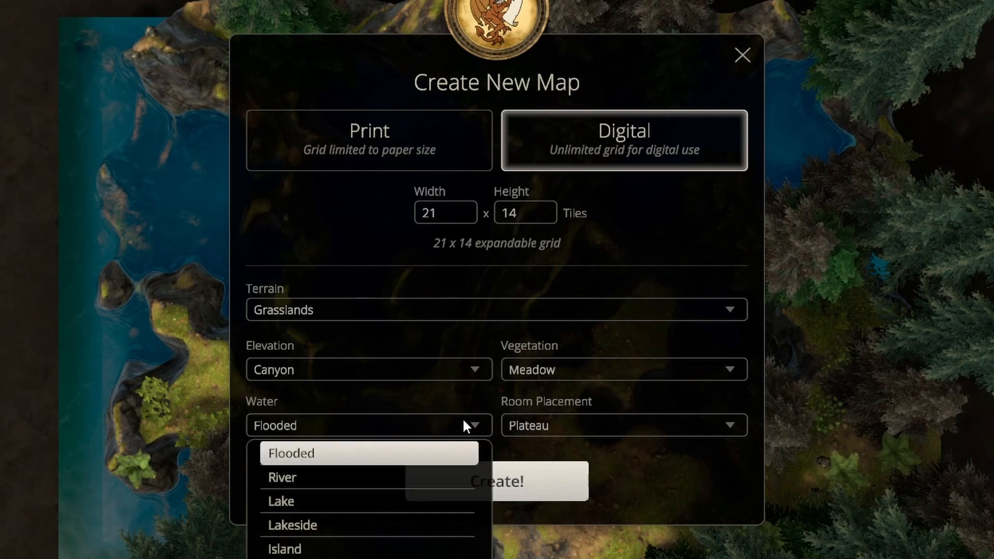
{"action": "left_click", "coordinate": [369, 526]}
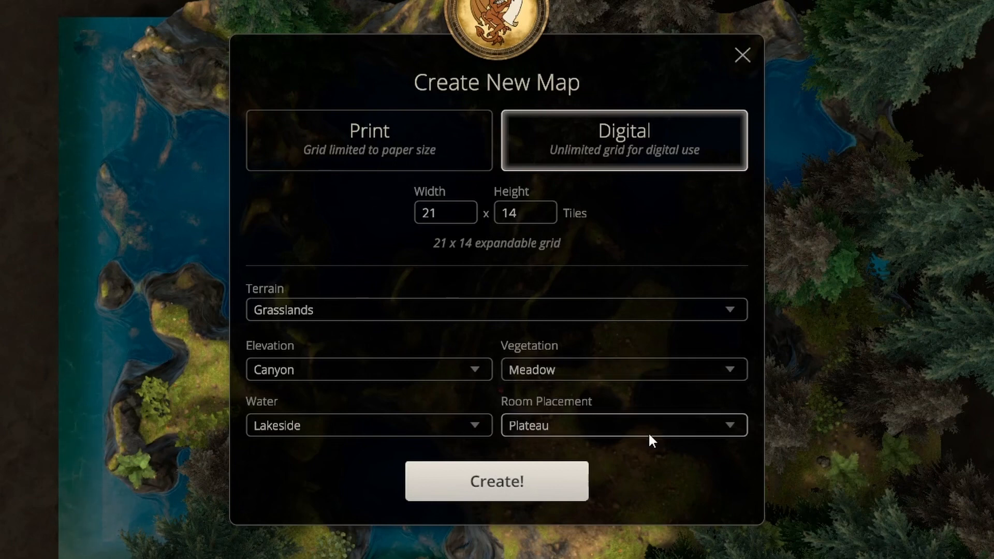
{"action": "left_click", "coordinate": [644, 375]}
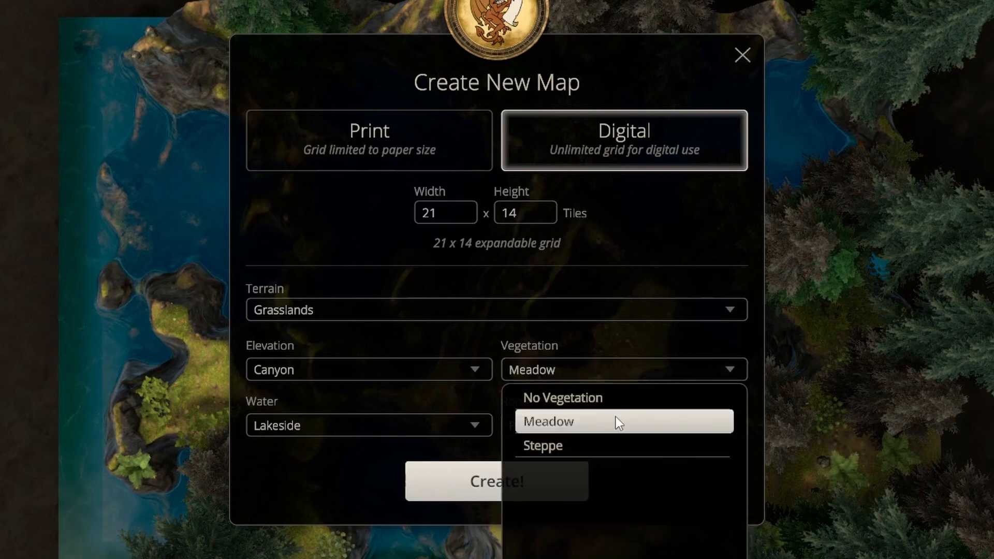
{"action": "left_click", "coordinate": [587, 428]}
{"action": "left_click", "coordinate": [585, 427]}
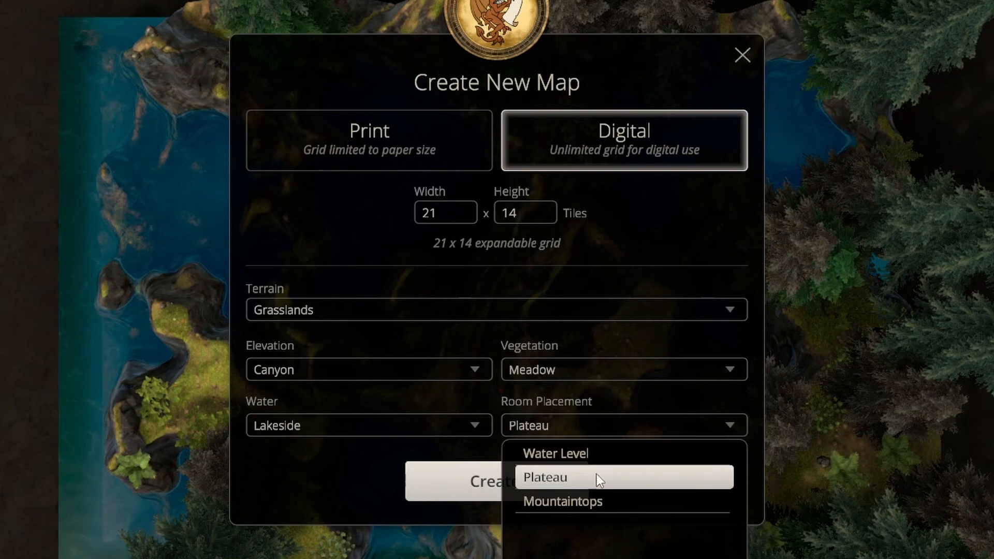
{"action": "left_click", "coordinate": [602, 510]}
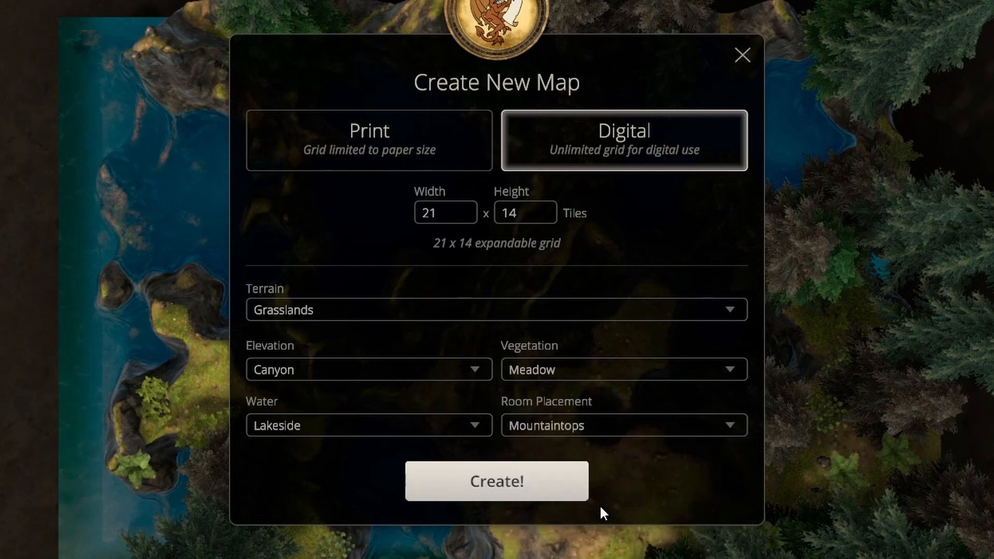
{"action": "left_click", "coordinate": [542, 493]}
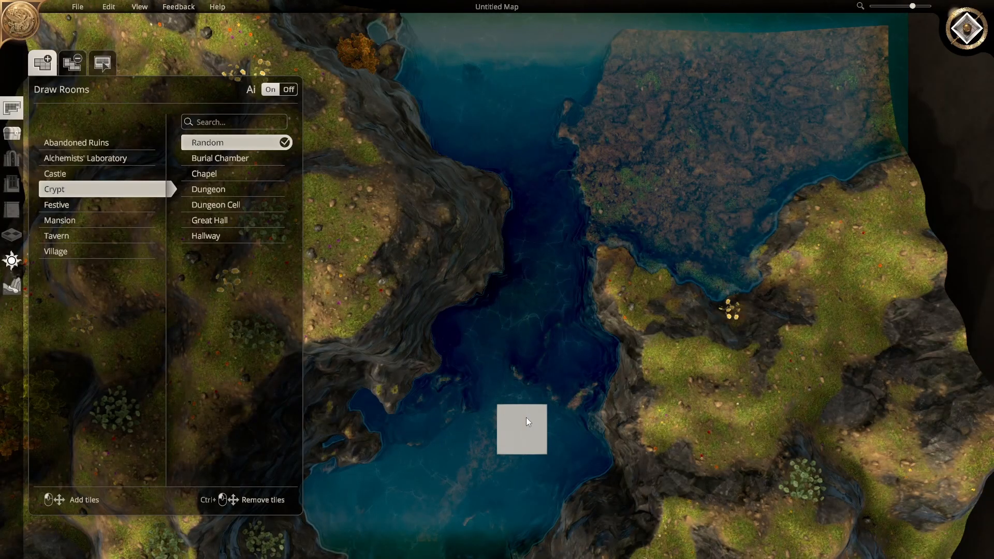
Step: Close the room drawing tool and look over the whole generated grasslands canyon map
{"action": "scroll", "coordinate": [533, 393], "scroll_direction": "down", "scroll_amount": 5}
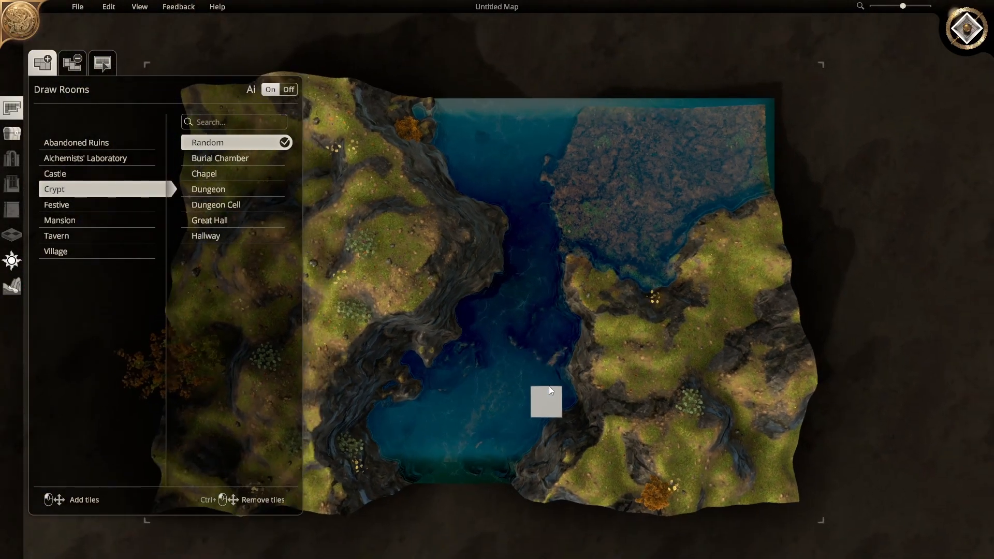
{"action": "right_click_drag", "start_coordinate": [550, 389], "coordinate": [699, 357]}
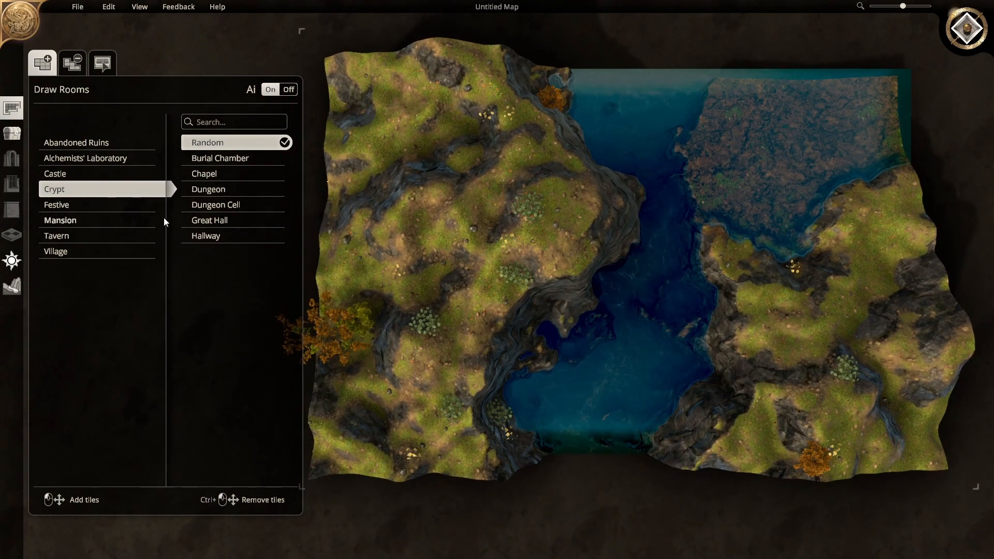
{"action": "left_click", "coordinate": [15, 106]}
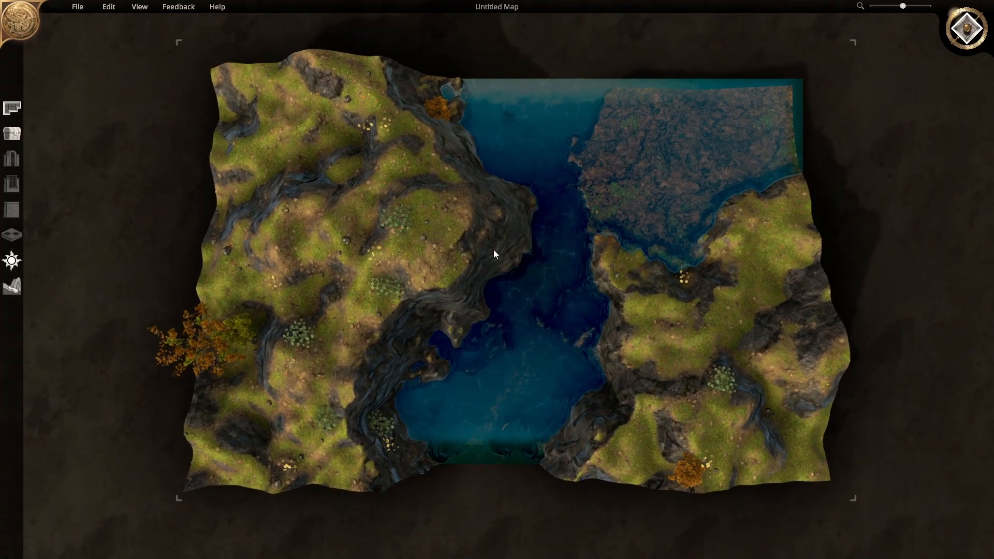
{"action": "scroll", "coordinate": [588, 303], "scroll_direction": "up", "scroll_amount": 1}
{"action": "scroll", "coordinate": [588, 299], "scroll_direction": "down", "scroll_amount": 1}
Step: Start another new map with Jungle terrain, Hills elevation and River water
{"action": "key", "text": "ctrl+n"}
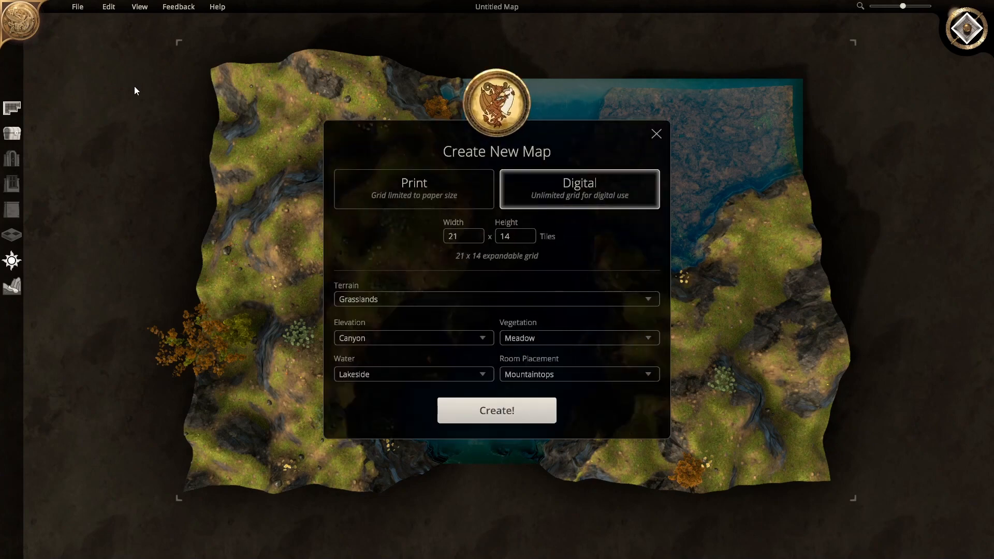
{"action": "left_click", "coordinate": [418, 296]}
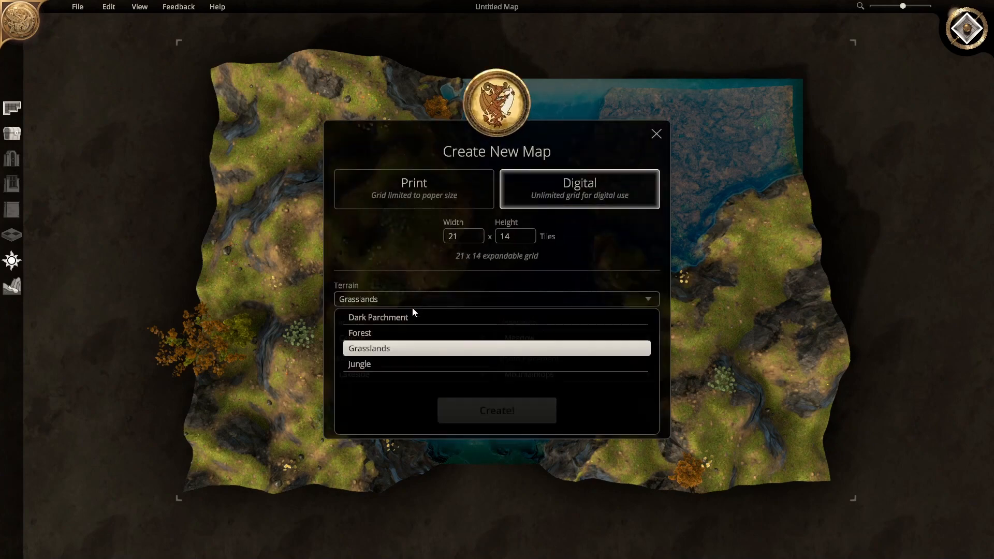
{"action": "left_click", "coordinate": [384, 365]}
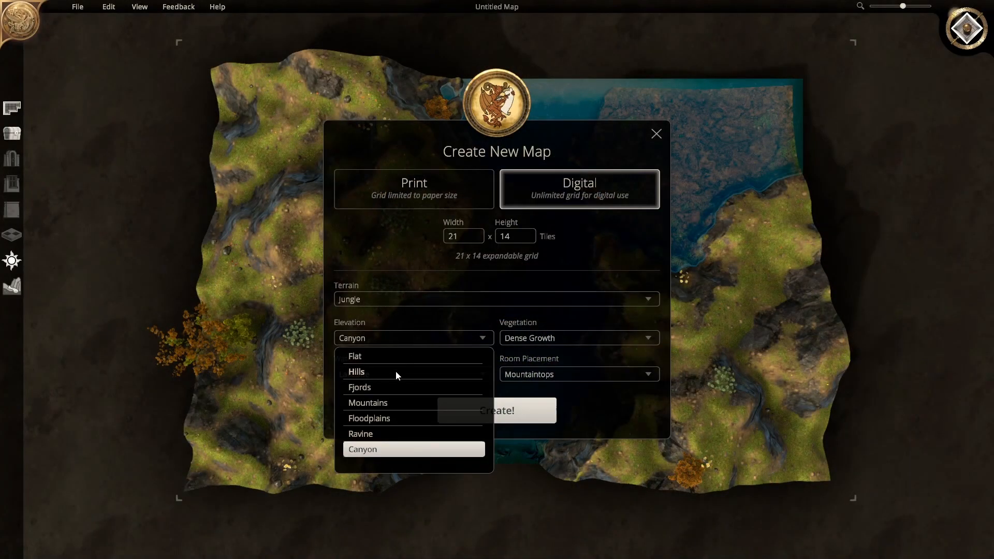
{"action": "left_click", "coordinate": [396, 371]}
{"action": "left_click", "coordinate": [347, 426]}
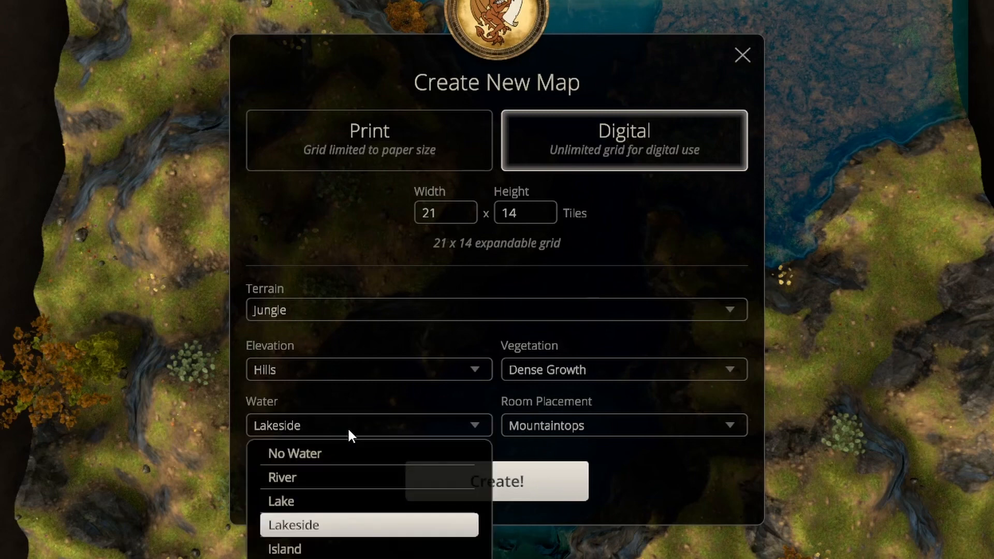
{"action": "left_click", "coordinate": [338, 478]}
Step: Keep Dense Growth as the jungle map's vegetation and set its room placement to Water Level
{"action": "left_click", "coordinate": [604, 370]}
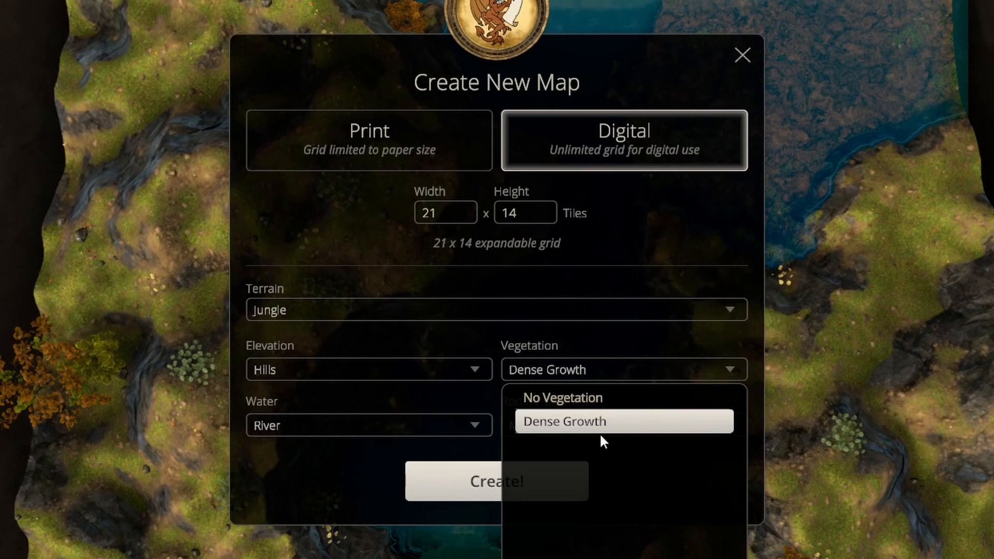
{"action": "left_click", "coordinate": [349, 474]}
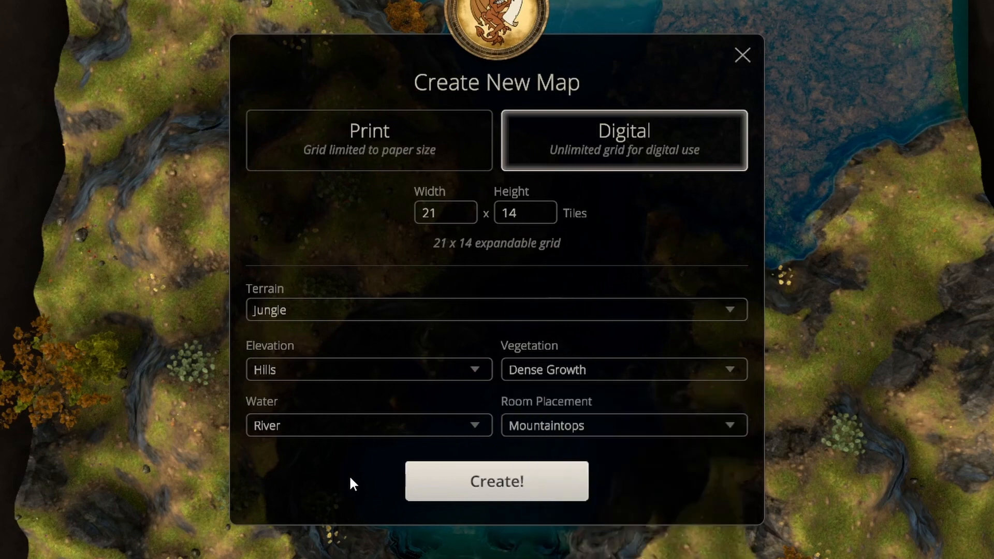
{"action": "left_click", "coordinate": [585, 428]}
{"action": "left_click", "coordinate": [575, 452]}
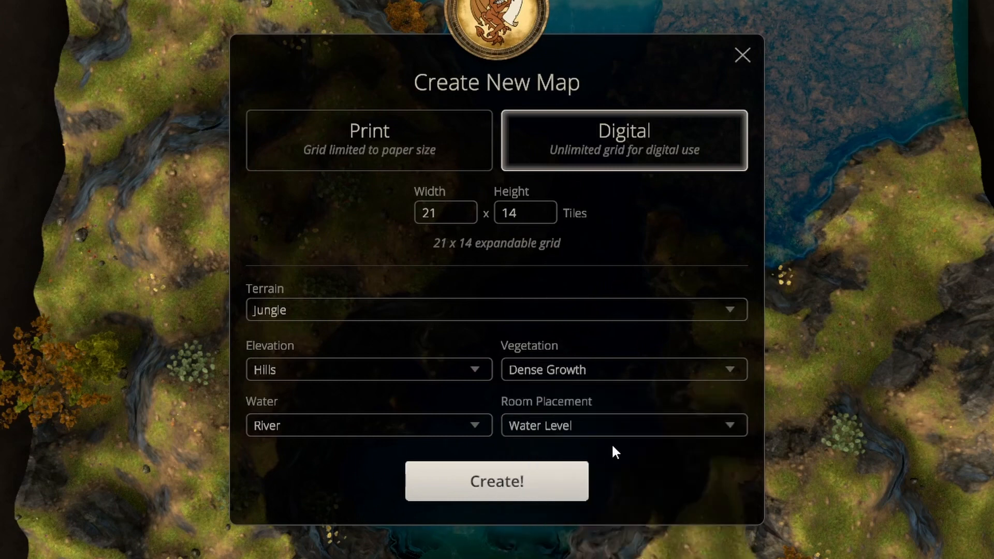
Step: Create the jungle map with Hills elevation, River water, Dense Growth vegetation and Water Level room placement
{"action": "left_click", "coordinate": [536, 493]}
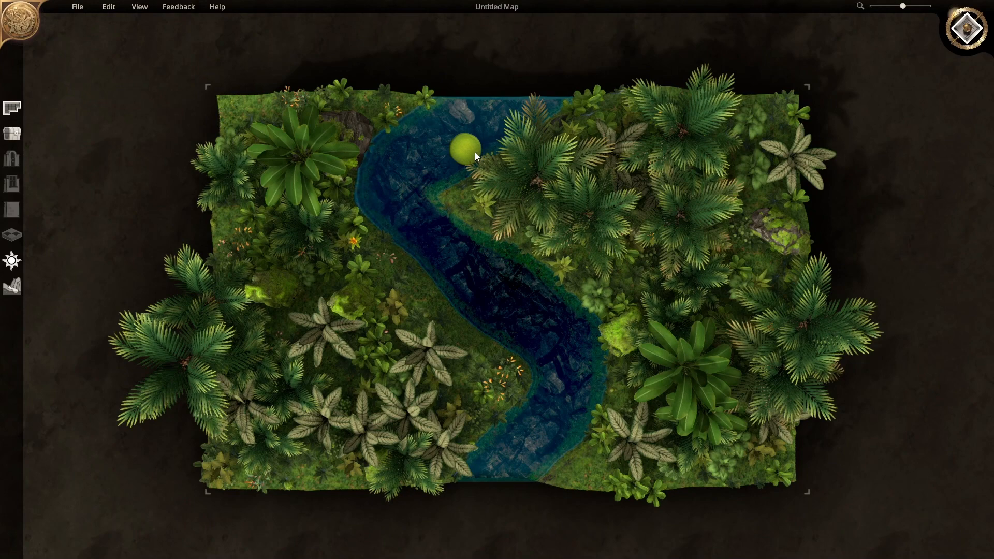
{"action": "mouse_move", "coordinate": [485, 231]}
{"action": "middle_mouse_down"}
{"action": "mouse_move", "coordinate": [465, 195]}
{"action": "mouse_move", "coordinate": [483, 224]}
{"action": "mouse_move", "coordinate": [471, 219]}
{"action": "middle_mouse_up"}
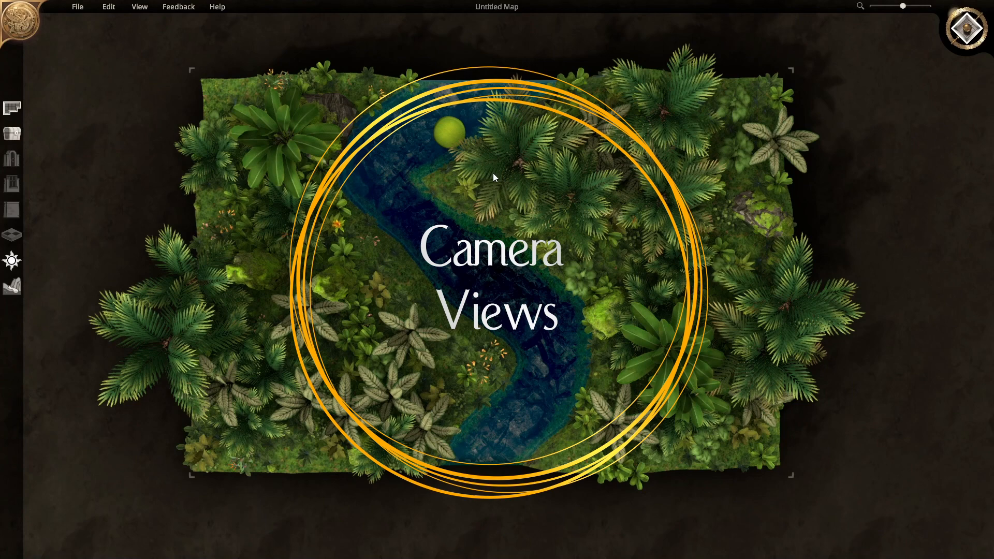
Step: Compare the jungle map in the tilted and flat top-down camera views, ending in the tilted view
{"action": "left_click", "coordinate": [964, 34]}
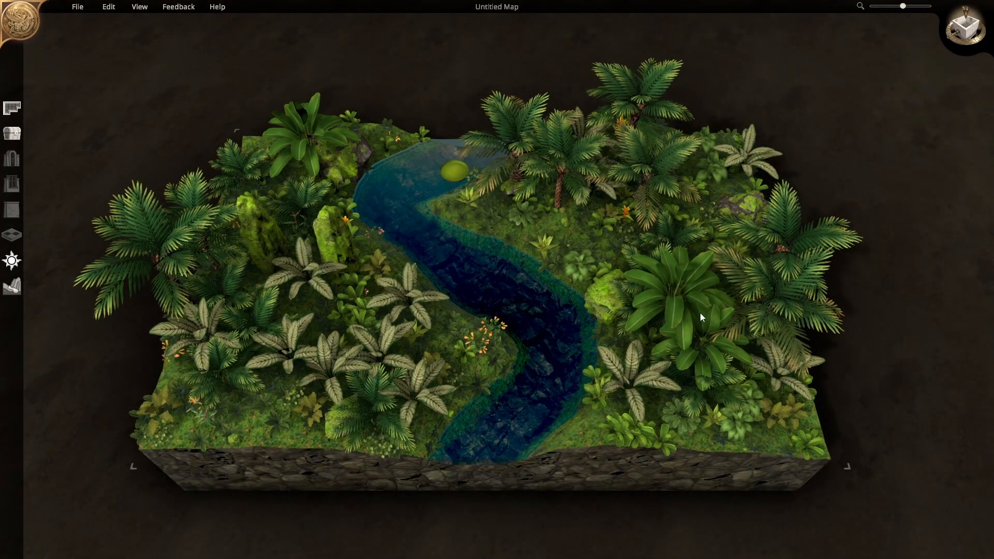
{"action": "left_click", "coordinate": [967, 32]}
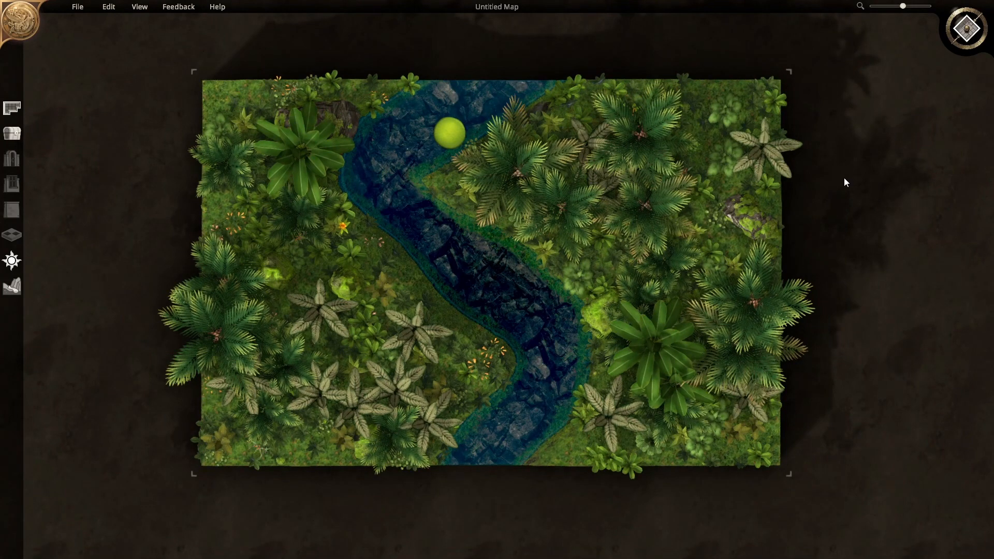
{"action": "left_click", "coordinate": [976, 40]}
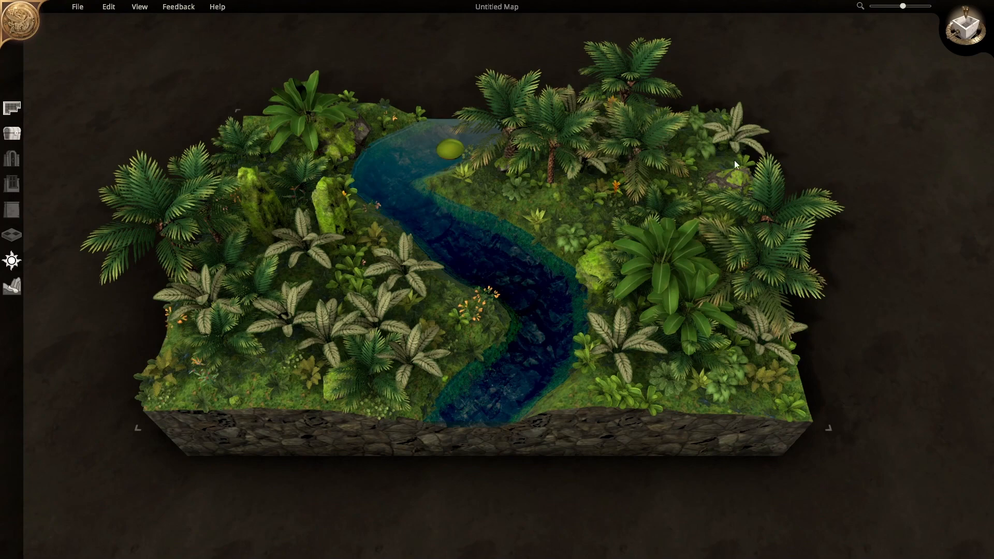
{"action": "left_click", "coordinate": [733, 144]}
{"action": "mouse_move", "coordinate": [733, 144]}
{"action": "left_mouse_down"}
{"action": "mouse_move", "coordinate": [692, 190]}
{"action": "mouse_move", "coordinate": [725, 157]}
{"action": "left_mouse_up"}
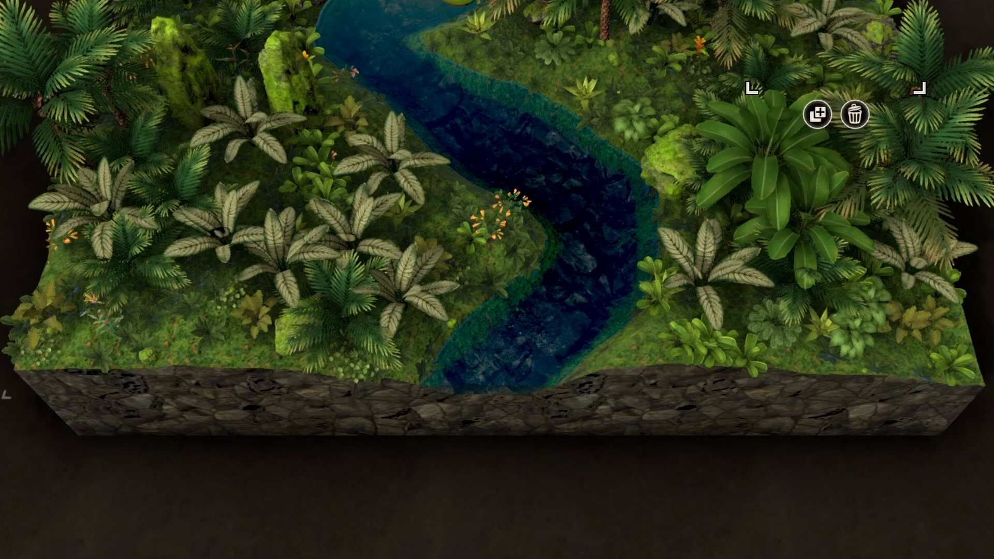
{"action": "key", "text": "Escape"}
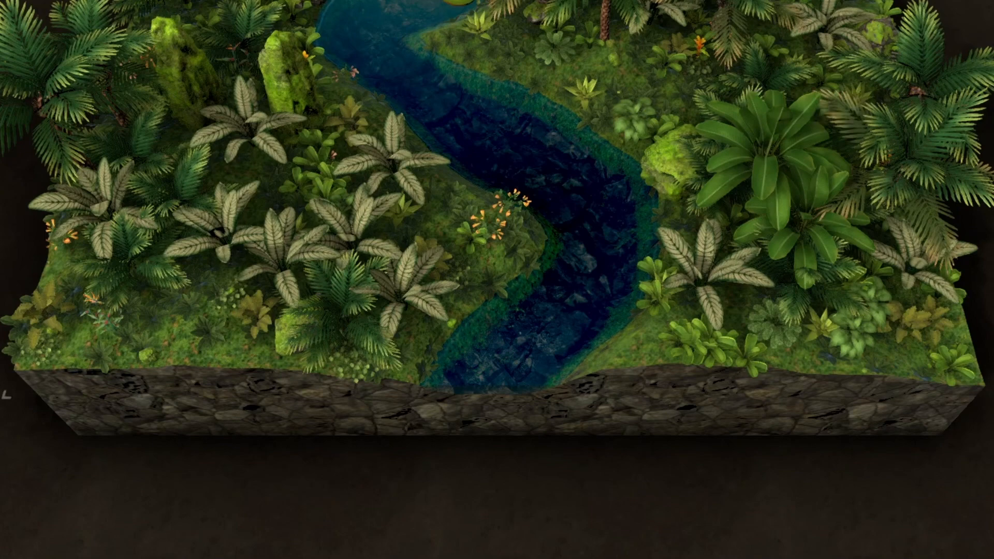
Step: Extend the jungle map toward the front and out past its east edge by pulling its corner outward
{"action": "left_click_drag", "start_coordinate": [973, 414], "coordinate": [983, 536]}
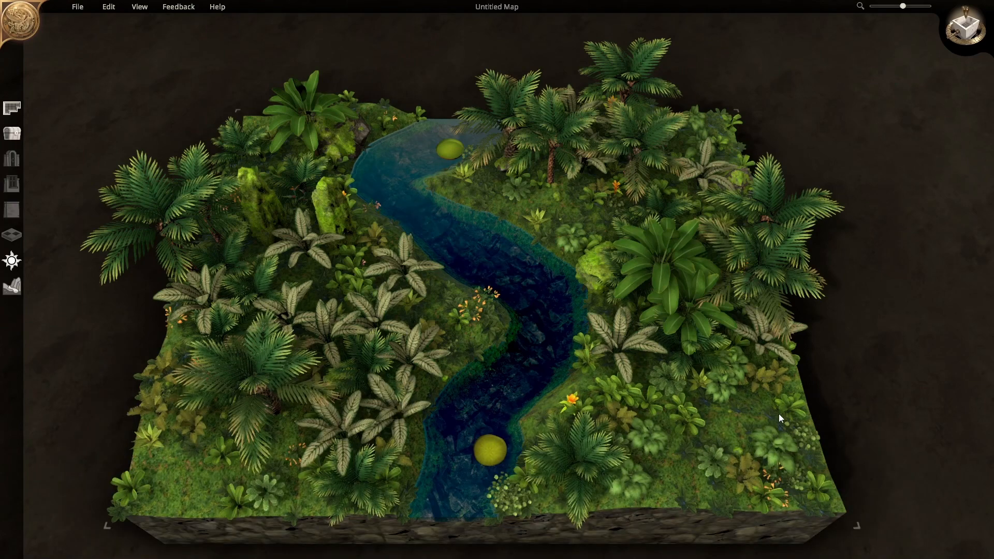
{"action": "middle_click_drag", "start_coordinate": [779, 414], "coordinate": [713, 340]}
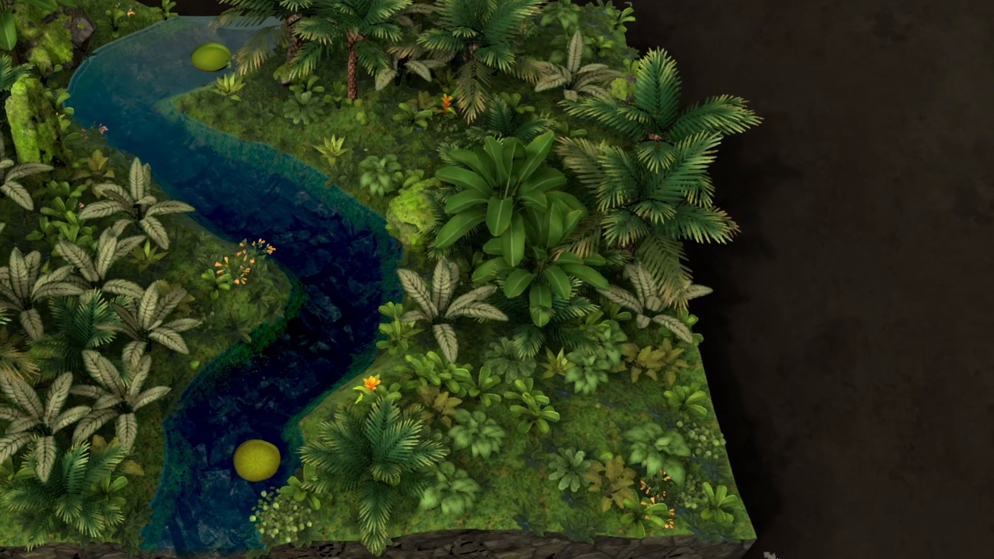
{"action": "left_click_drag", "start_coordinate": [777, 558], "coordinate": [907, 539]}
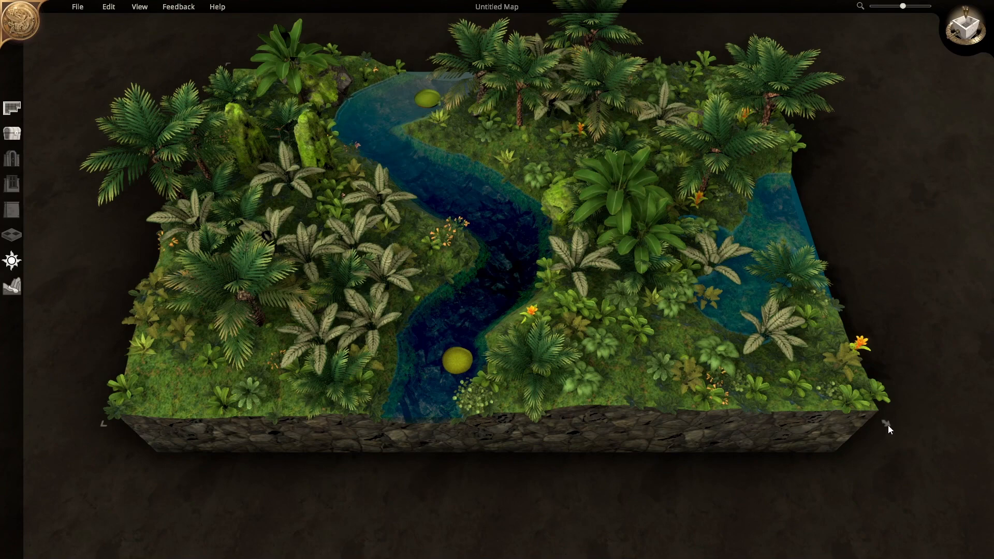
Step: Shrink the map by pulling its corner inward, removing columns along the east edge and rows along the front edge
{"action": "left_click_drag", "start_coordinate": [888, 424], "coordinate": [843, 424]}
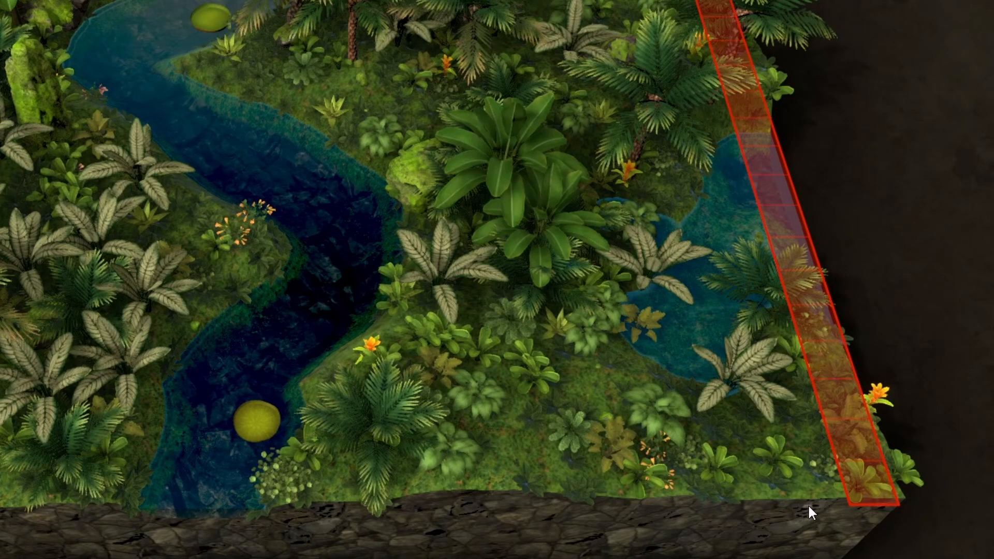
{"action": "left_click_drag", "start_coordinate": [810, 508], "coordinate": [795, 521]}
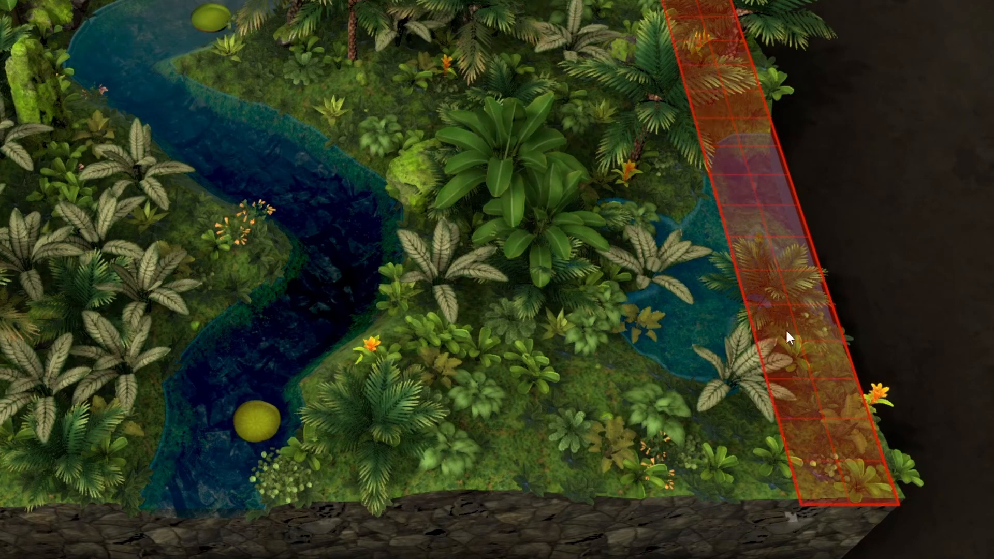
{"action": "left_click_drag", "start_coordinate": [787, 336], "coordinate": [721, 114]}
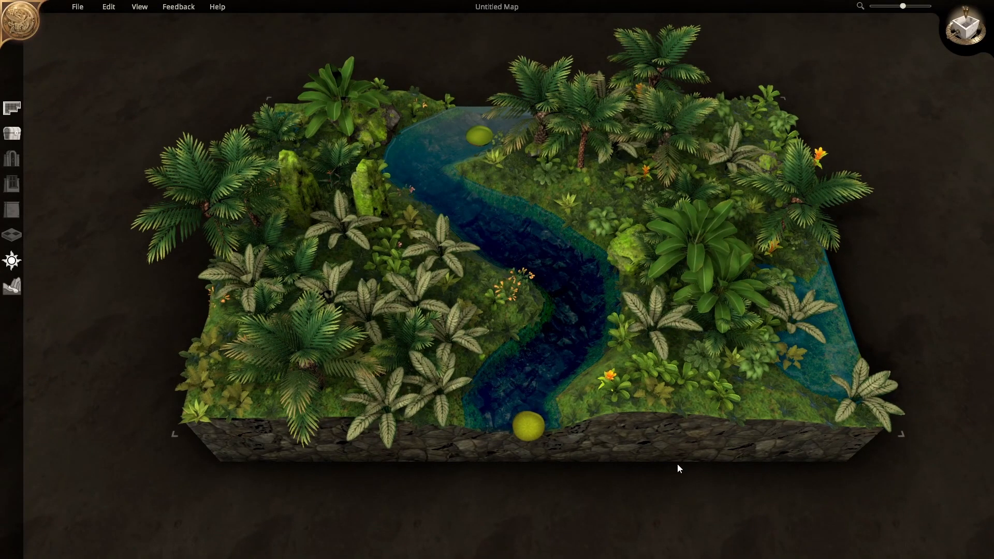
Step: Reduce the terrain brush size and raise the ground among the plants on the river's west bank
{"action": "middle_click_drag", "start_coordinate": [695, 391], "coordinate": [702, 427]}
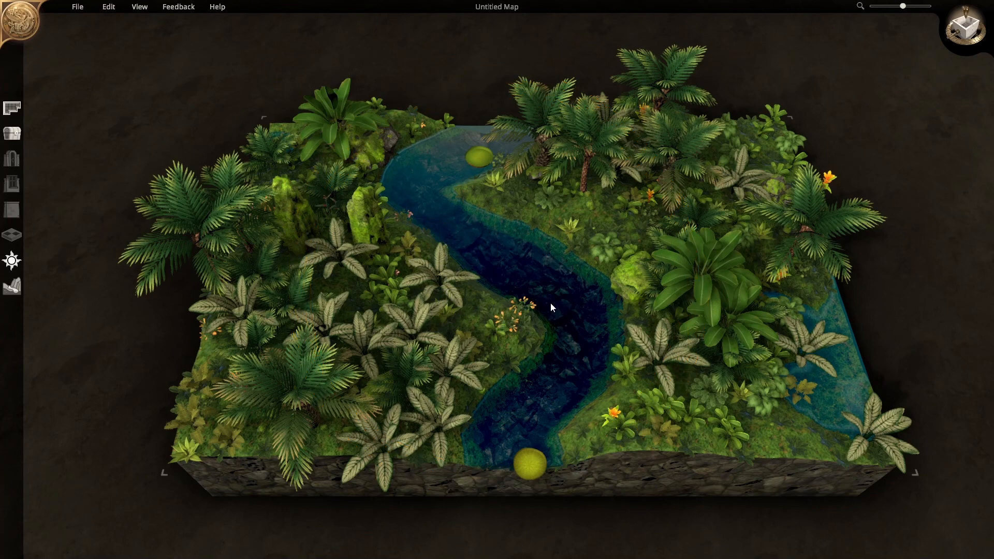
{"action": "middle_click_drag", "start_coordinate": [551, 303], "coordinate": [517, 285]}
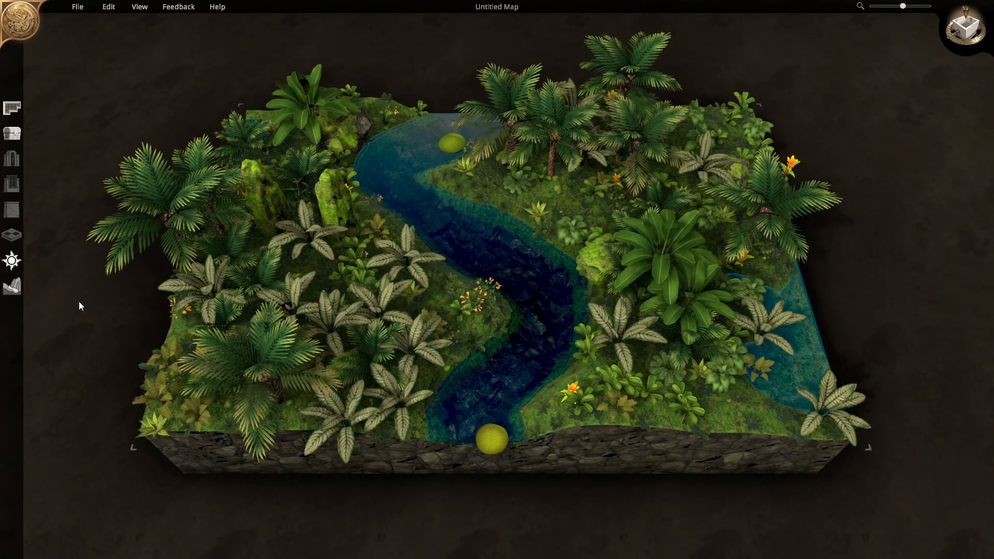
{"action": "left_click", "coordinate": [12, 292]}
{"action": "middle_click_drag", "start_coordinate": [422, 262], "coordinate": [501, 231]}
{"action": "scroll", "coordinate": [592, 266], "scroll_direction": "up", "scroll_amount": 5}
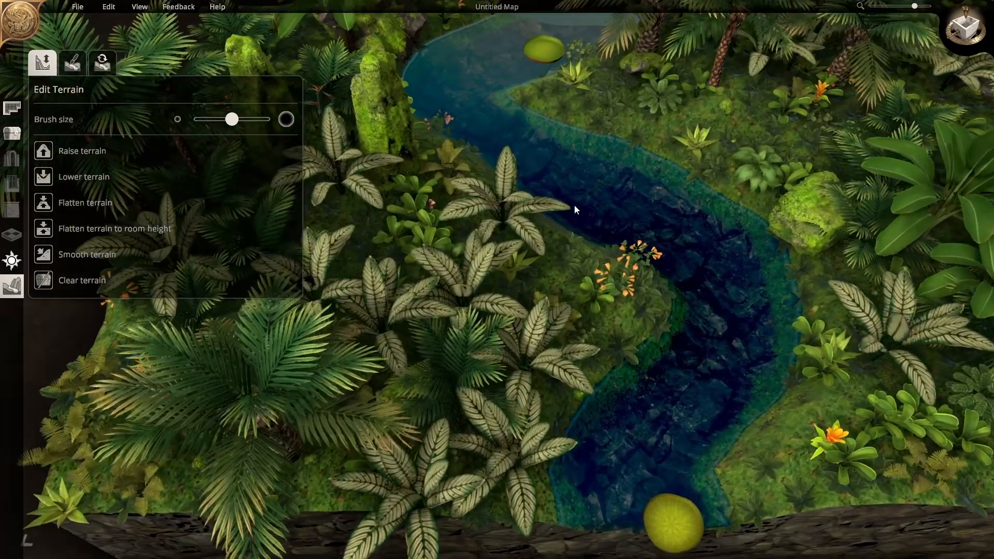
{"action": "middle_click_drag", "start_coordinate": [574, 207], "coordinate": [579, 267]}
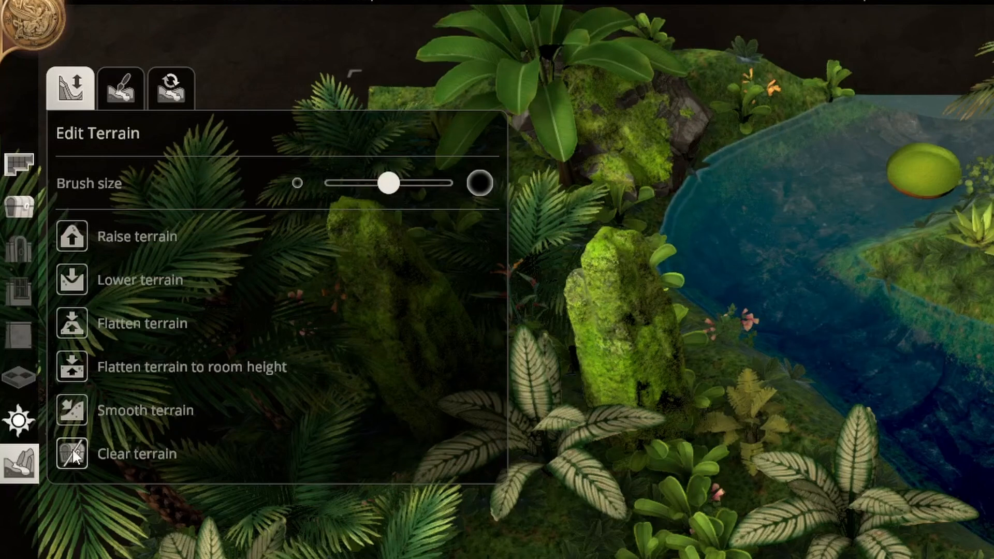
{"action": "left_click", "coordinate": [80, 241]}
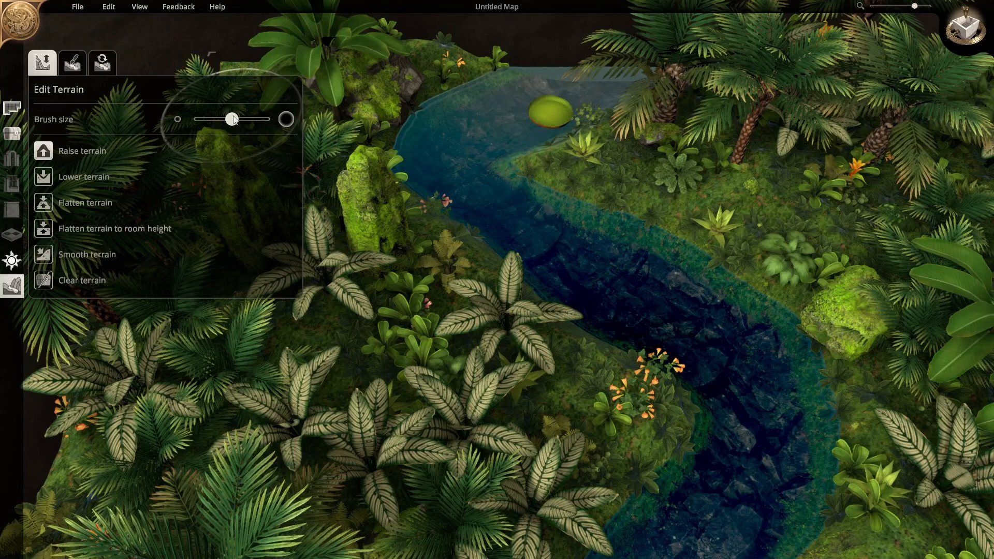
{"action": "left_click_drag", "start_coordinate": [236, 123], "coordinate": [211, 118]}
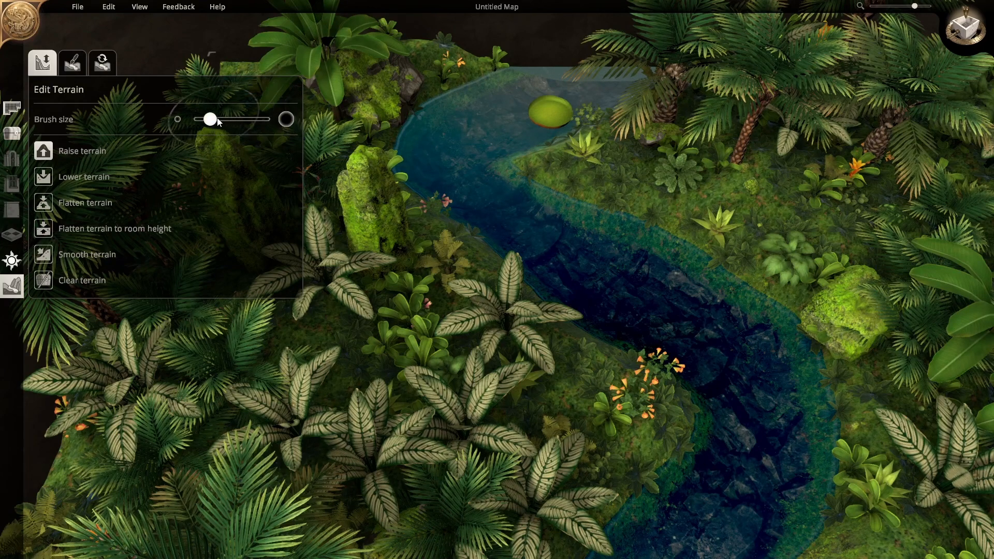
{"action": "scroll", "coordinate": [367, 186], "scroll_direction": "down", "scroll_amount": 1}
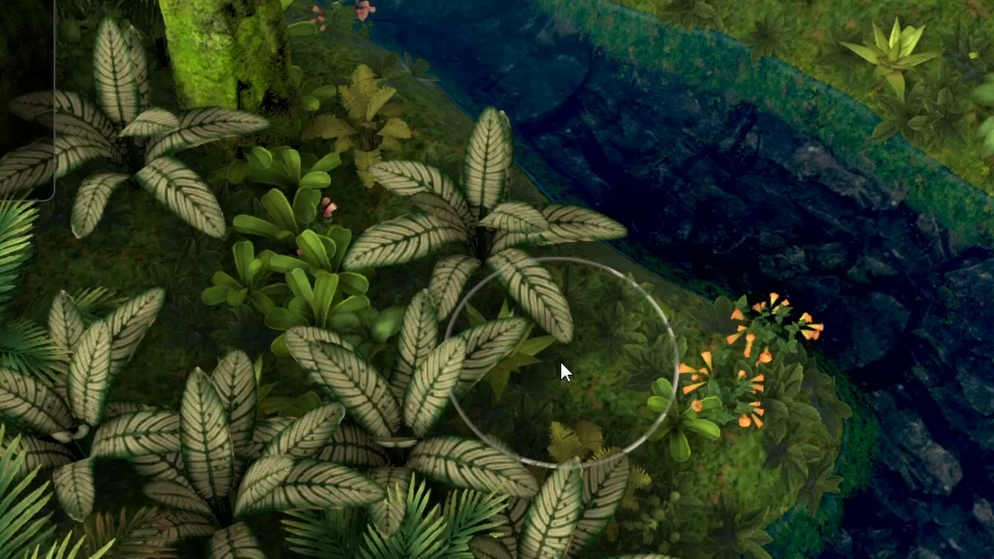
{"action": "mouse_move", "coordinate": [561, 362]}
{"action": "left_mouse_down"}
{"action": "mouse_move", "coordinate": [490, 361]}
{"action": "mouse_move", "coordinate": [438, 322]}
{"action": "mouse_move", "coordinate": [429, 269]}
{"action": "mouse_move", "coordinate": [406, 233]}
{"action": "mouse_move", "coordinate": [348, 227]}
{"action": "mouse_move", "coordinate": [321, 344]}
{"action": "mouse_move", "coordinate": [453, 437]}
{"action": "mouse_move", "coordinate": [533, 409]}
{"action": "mouse_move", "coordinate": [370, 427]}
{"action": "mouse_move", "coordinate": [405, 435]}
{"action": "mouse_move", "coordinate": [417, 311]}
{"action": "mouse_move", "coordinate": [570, 393]}
{"action": "mouse_move", "coordinate": [689, 427]}
{"action": "mouse_move", "coordinate": [639, 466]}
{"action": "mouse_move", "coordinate": [716, 415]}
{"action": "mouse_move", "coordinate": [716, 401]}
{"action": "mouse_move", "coordinate": [620, 341]}
{"action": "mouse_move", "coordinate": [544, 446]}
{"action": "mouse_move", "coordinate": [533, 558]}
{"action": "mouse_move", "coordinate": [521, 553]}
{"action": "left_mouse_up"}
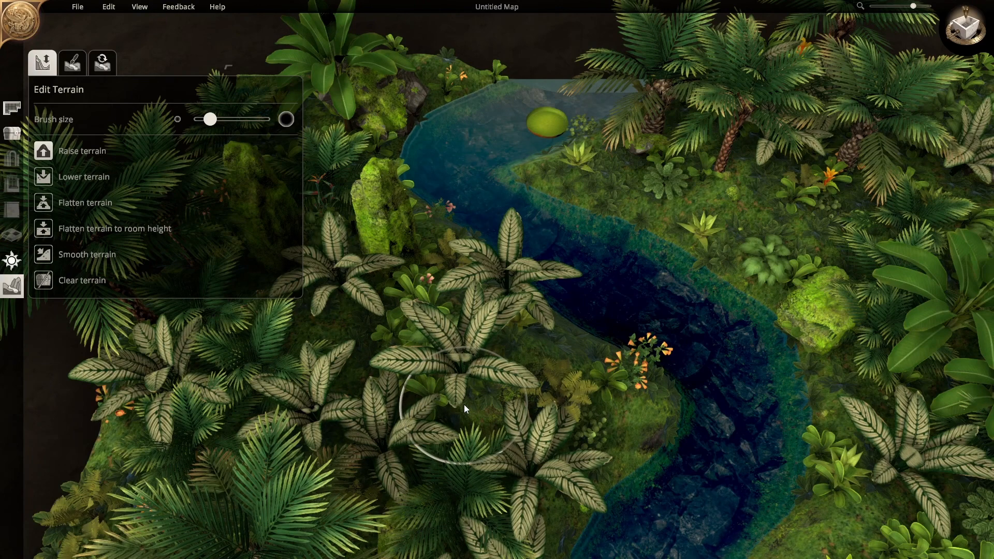
Step: Lower the raised ground on the west bank with Lower terrain, and raise a patch a little farther from the river
{"action": "left_click", "coordinate": [43, 178]}
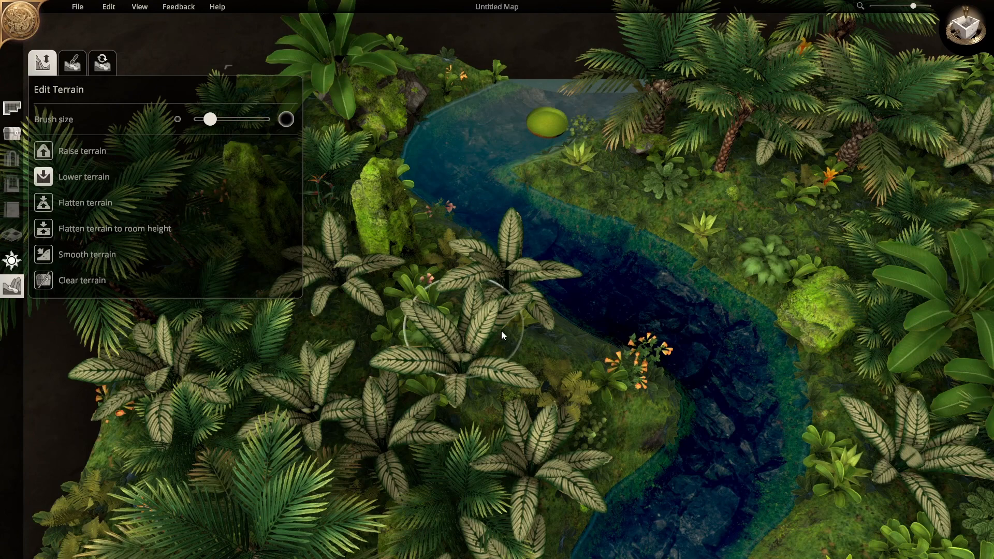
{"action": "mouse_move", "coordinate": [550, 392]}
{"action": "left_mouse_down"}
{"action": "mouse_move", "coordinate": [598, 397]}
{"action": "mouse_move", "coordinate": [435, 375]}
{"action": "mouse_move", "coordinate": [429, 360]}
{"action": "mouse_move", "coordinate": [443, 344]}
{"action": "mouse_move", "coordinate": [431, 308]}
{"action": "left_mouse_up"}
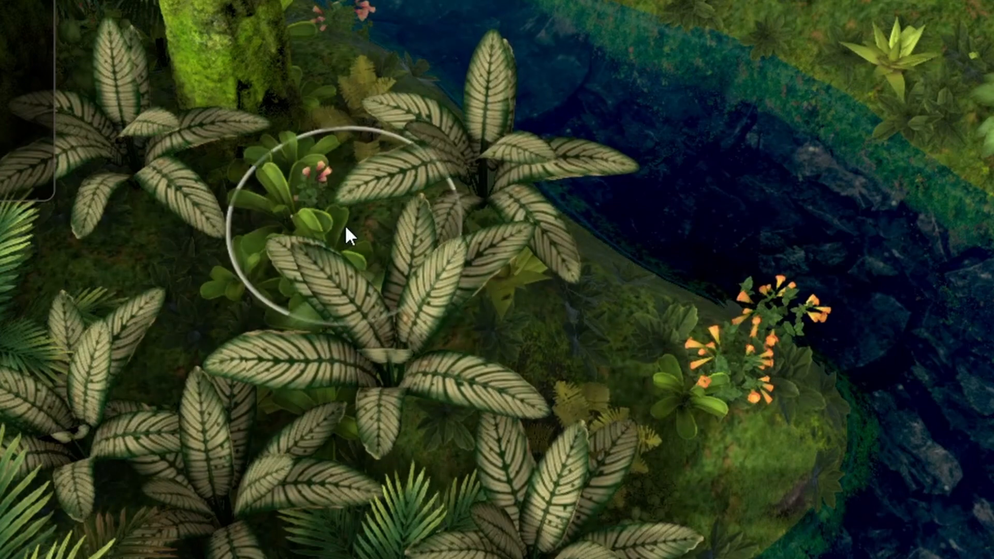
{"action": "mouse_move", "coordinate": [345, 225]}
{"action": "left_mouse_down"}
{"action": "mouse_move", "coordinate": [332, 158]}
{"action": "mouse_move", "coordinate": [502, 329]}
{"action": "mouse_move", "coordinate": [345, 399]}
{"action": "mouse_move", "coordinate": [247, 342]}
{"action": "mouse_move", "coordinate": [408, 374]}
{"action": "mouse_move", "coordinate": [564, 384]}
{"action": "mouse_move", "coordinate": [421, 404]}
{"action": "mouse_move", "coordinate": [441, 400]}
{"action": "mouse_move", "coordinate": [448, 327]}
{"action": "mouse_move", "coordinate": [325, 228]}
{"action": "mouse_move", "coordinate": [404, 406]}
{"action": "left_mouse_up"}
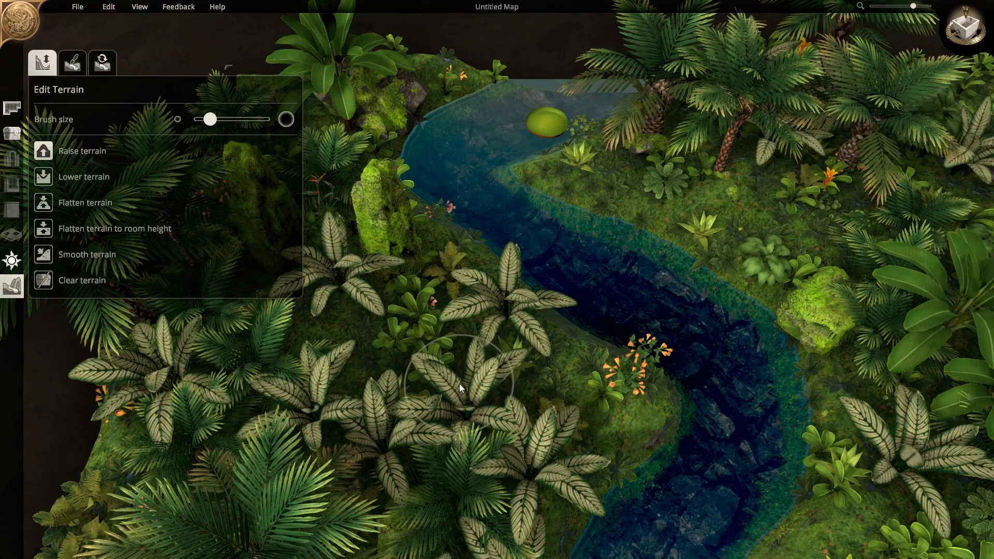
{"action": "left_click_drag", "start_coordinate": [351, 356], "coordinate": [362, 349]}
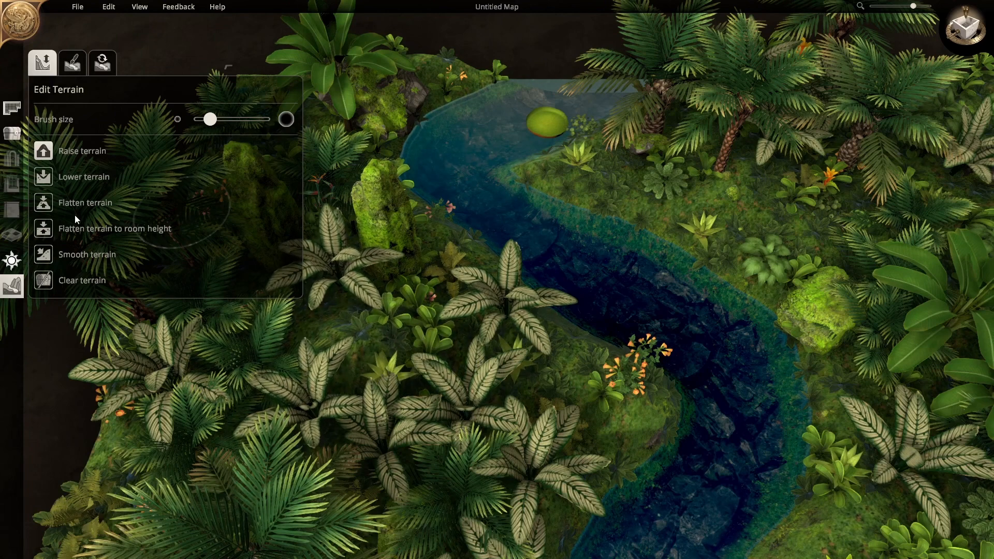
Step: Flatten the patch of ground west of the river and level the same area with Flatten terrain to room height
{"action": "left_click", "coordinate": [44, 205]}
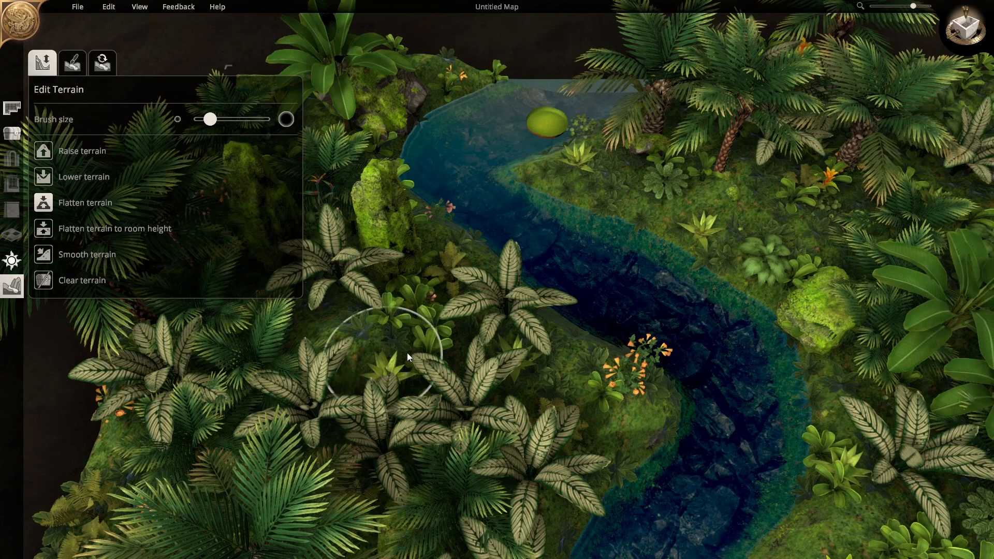
{"action": "mouse_move", "coordinate": [371, 342]}
{"action": "left_mouse_down"}
{"action": "mouse_move", "coordinate": [437, 322]}
{"action": "mouse_move", "coordinate": [435, 300]}
{"action": "mouse_move", "coordinate": [391, 330]}
{"action": "left_mouse_up"}
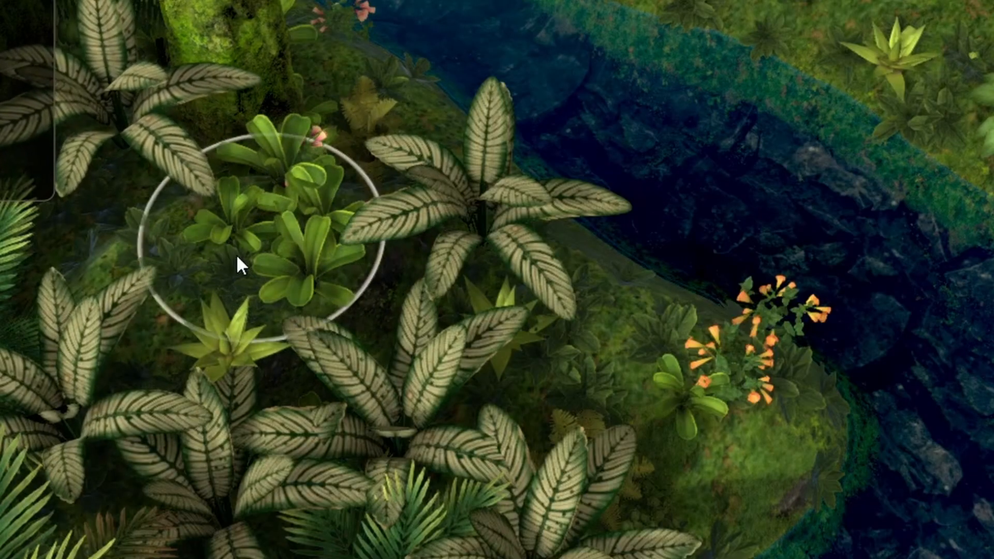
{"action": "mouse_move", "coordinate": [237, 257]}
{"action": "left_mouse_down"}
{"action": "mouse_move", "coordinate": [177, 293]}
{"action": "mouse_move", "coordinate": [251, 244]}
{"action": "mouse_move", "coordinate": [313, 232]}
{"action": "mouse_move", "coordinate": [157, 301]}
{"action": "mouse_move", "coordinate": [244, 252]}
{"action": "mouse_move", "coordinate": [204, 271]}
{"action": "mouse_move", "coordinate": [239, 270]}
{"action": "mouse_move", "coordinate": [203, 245]}
{"action": "mouse_move", "coordinate": [248, 169]}
{"action": "mouse_move", "coordinate": [327, 230]}
{"action": "mouse_move", "coordinate": [311, 230]}
{"action": "left_mouse_up"}
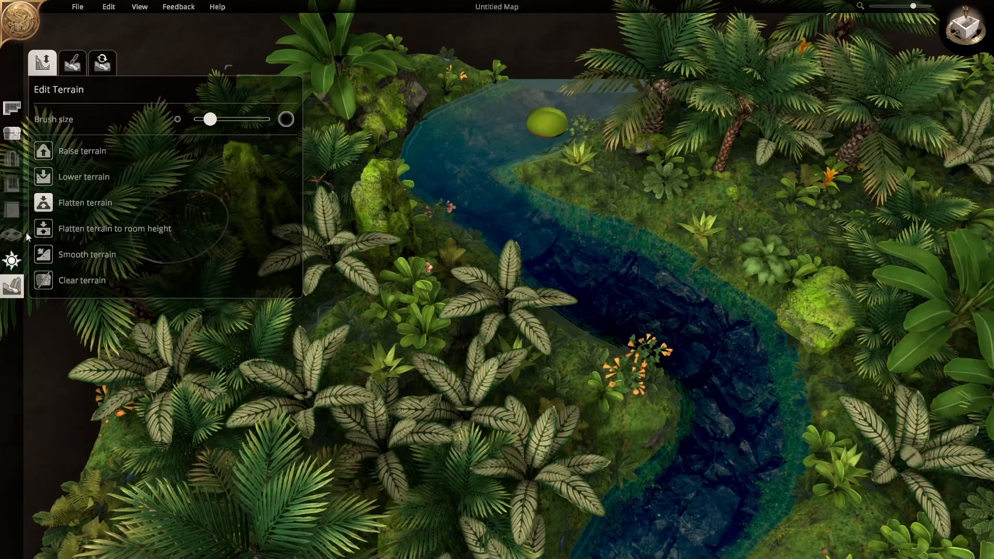
{"action": "left_click", "coordinate": [46, 230]}
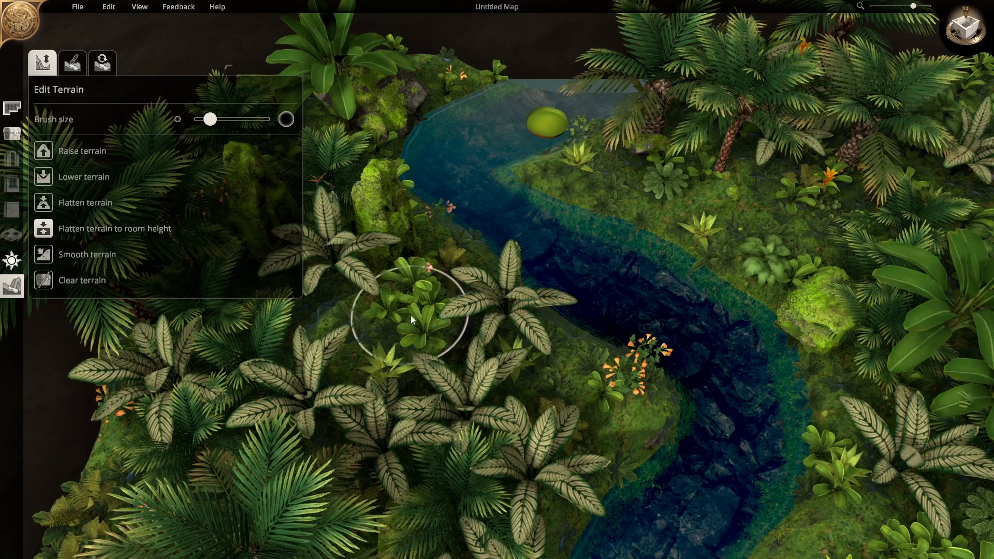
{"action": "mouse_move", "coordinate": [411, 315]}
{"action": "left_mouse_down"}
{"action": "mouse_move", "coordinate": [411, 334]}
{"action": "mouse_move", "coordinate": [366, 360]}
{"action": "left_mouse_up"}
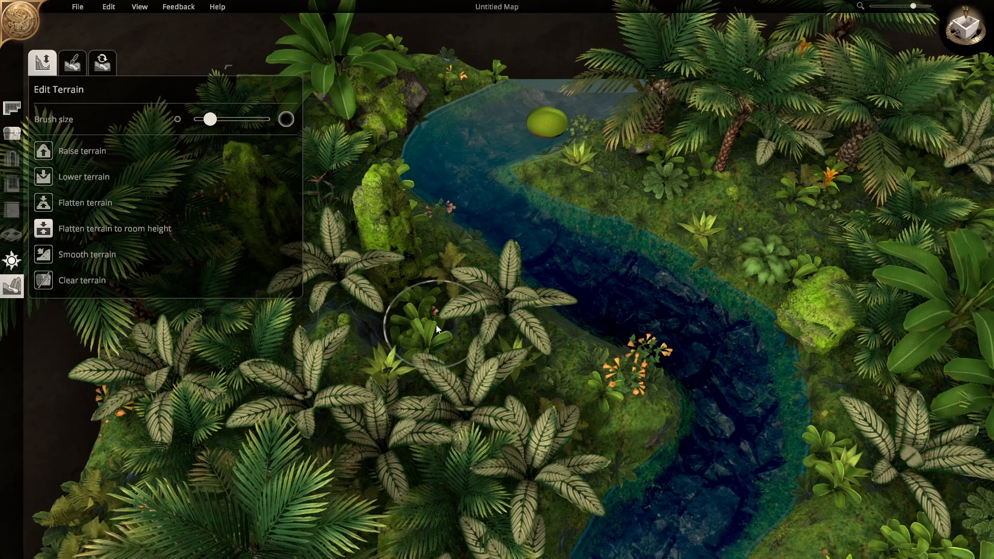
Step: Raise the terrain under the striped-leaf plants west of the river and check the height from another angle
{"action": "scroll", "coordinate": [447, 310], "scroll_direction": "down", "scroll_amount": 5}
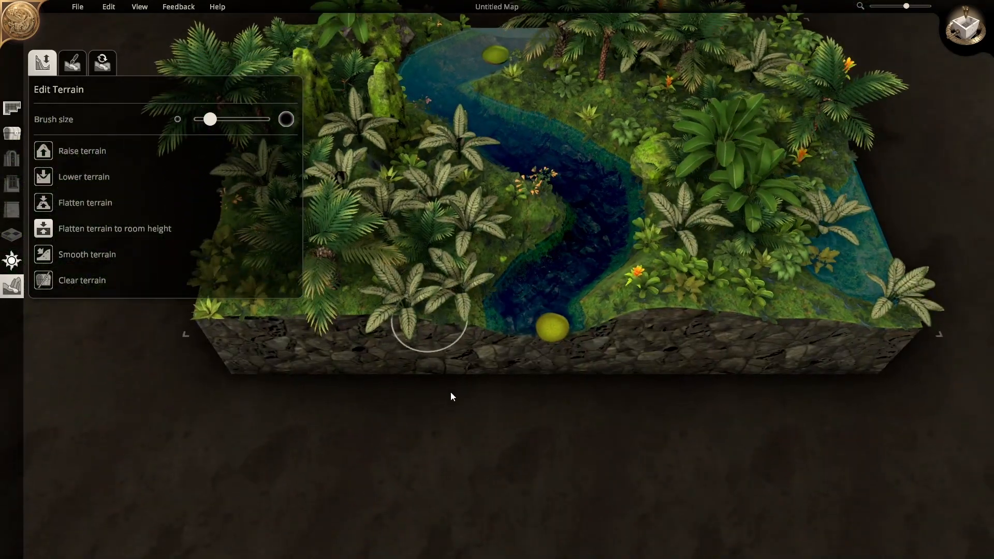
{"action": "scroll", "coordinate": [437, 173], "scroll_direction": "up", "scroll_amount": 2}
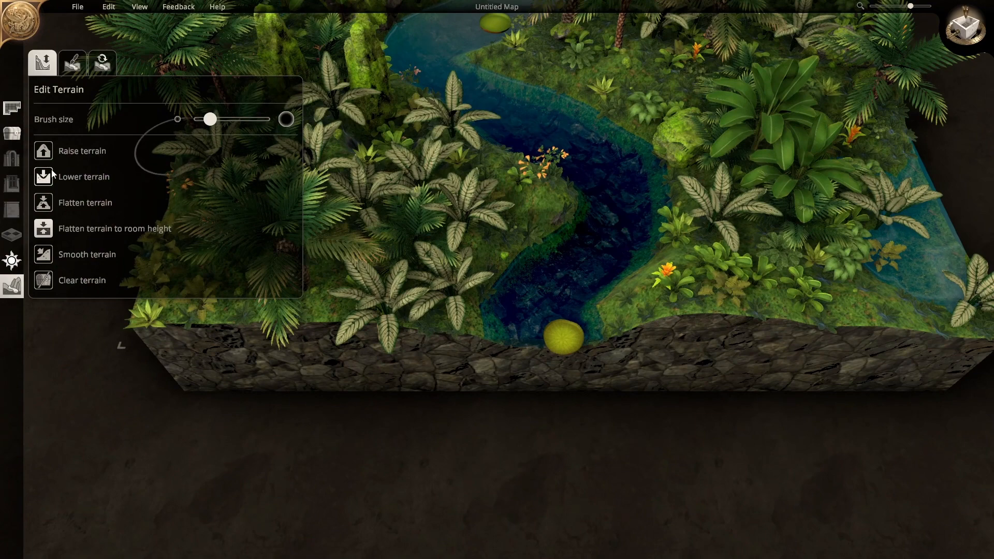
{"action": "left_click", "coordinate": [42, 155]}
{"action": "mouse_move", "coordinate": [341, 140]}
{"action": "left_mouse_down"}
{"action": "mouse_move", "coordinate": [363, 147]}
{"action": "mouse_move", "coordinate": [378, 135]}
{"action": "left_mouse_up"}
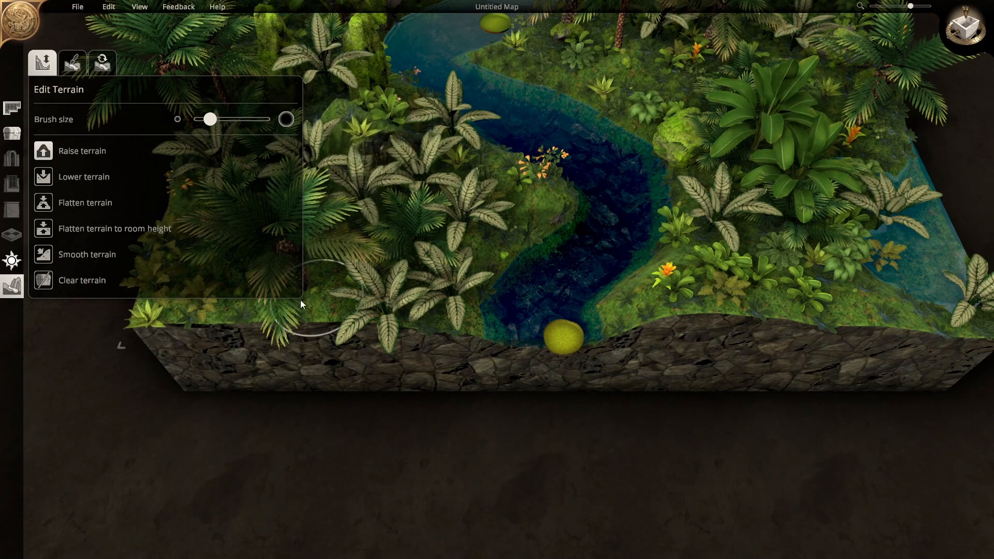
{"action": "mouse_move", "coordinate": [370, 182]}
{"action": "left_mouse_down"}
{"action": "mouse_move", "coordinate": [384, 170]}
{"action": "mouse_move", "coordinate": [375, 194]}
{"action": "mouse_move", "coordinate": [470, 186]}
{"action": "mouse_move", "coordinate": [430, 198]}
{"action": "left_mouse_up"}
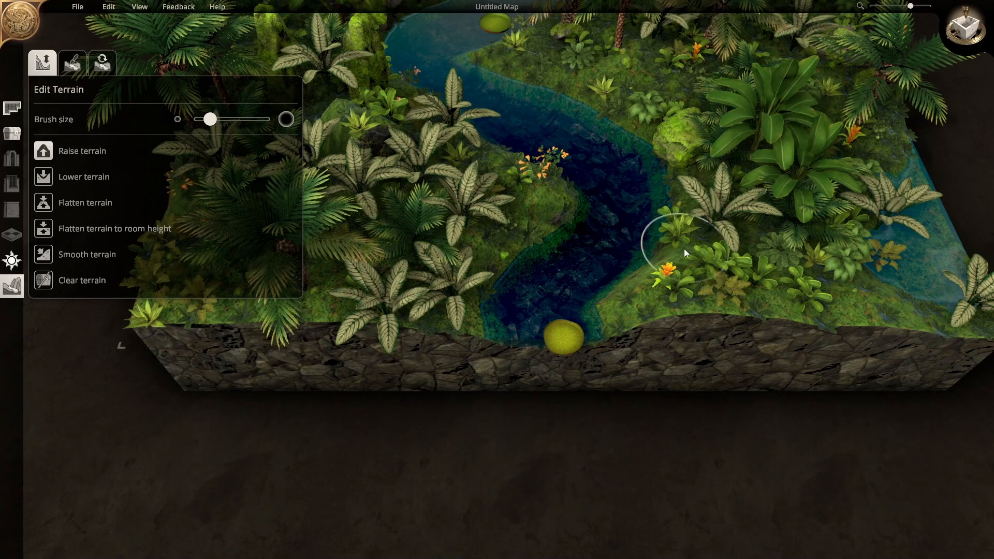
{"action": "right_click_drag", "start_coordinate": [587, 216], "coordinate": [564, 328]}
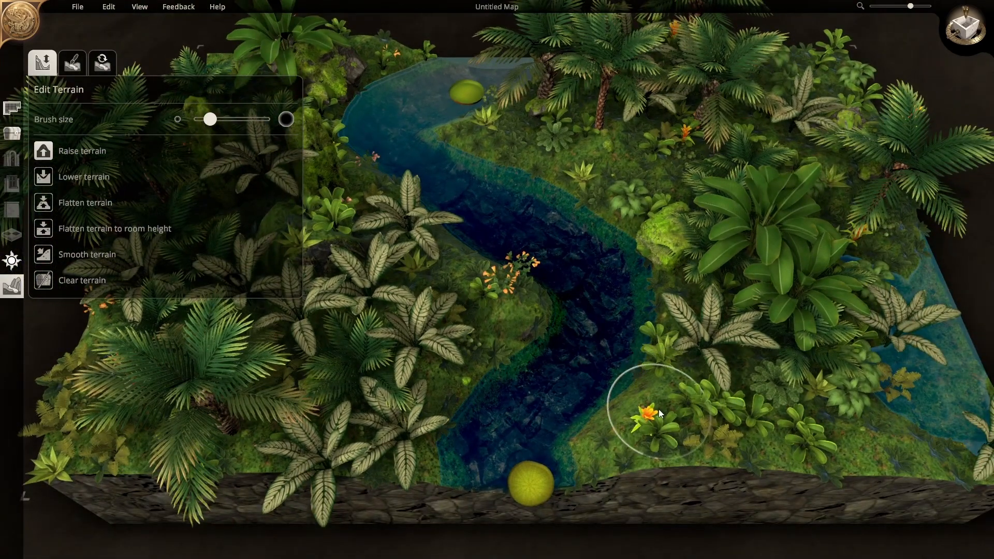
Step: Remove the striped-leaf plants and undergrowth from the ground on the river's west bank with Clear terrain
{"action": "left_click", "coordinate": [34, 257]}
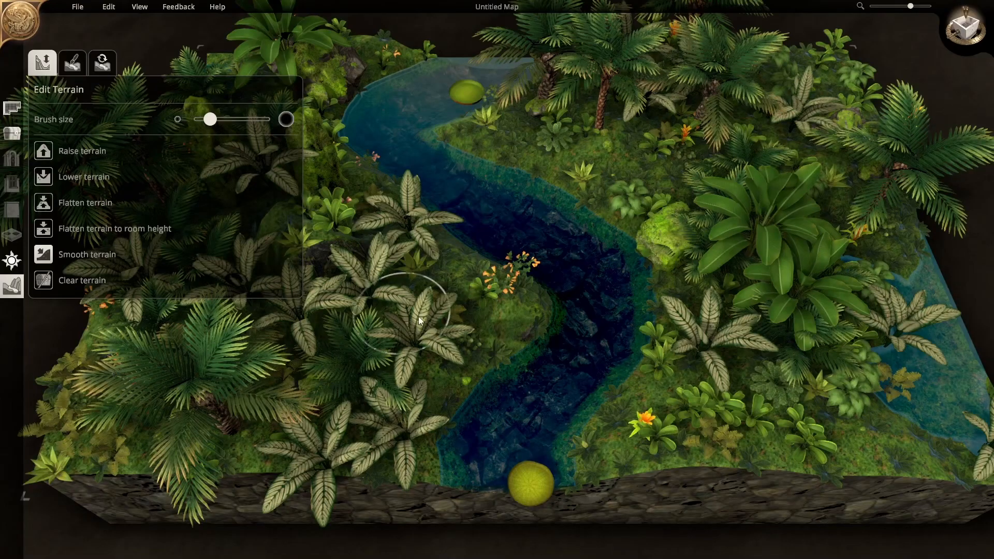
{"action": "left_click", "coordinate": [95, 282]}
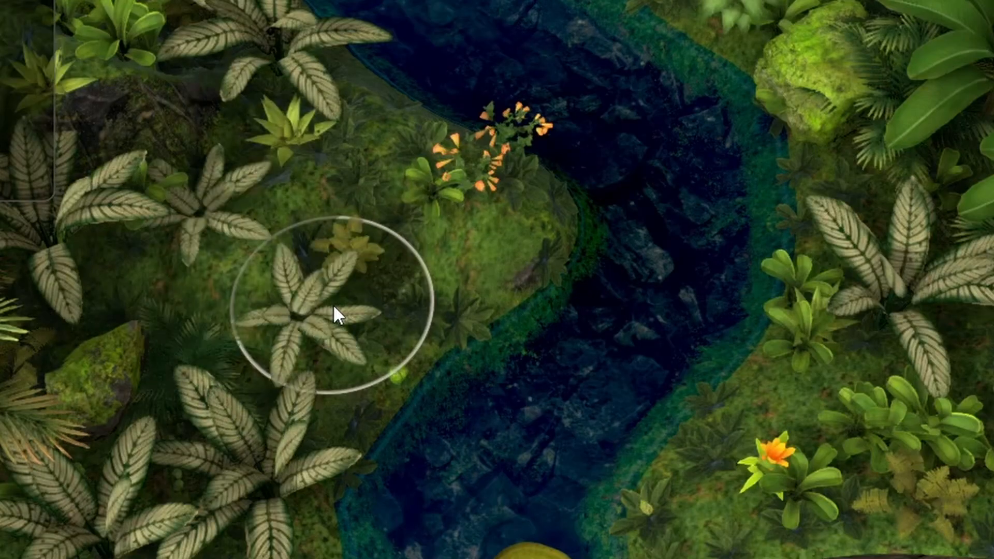
{"action": "mouse_move", "coordinate": [333, 303]}
{"action": "left_mouse_down"}
{"action": "mouse_move", "coordinate": [238, 51]}
{"action": "mouse_move", "coordinate": [207, 290]}
{"action": "left_mouse_up"}
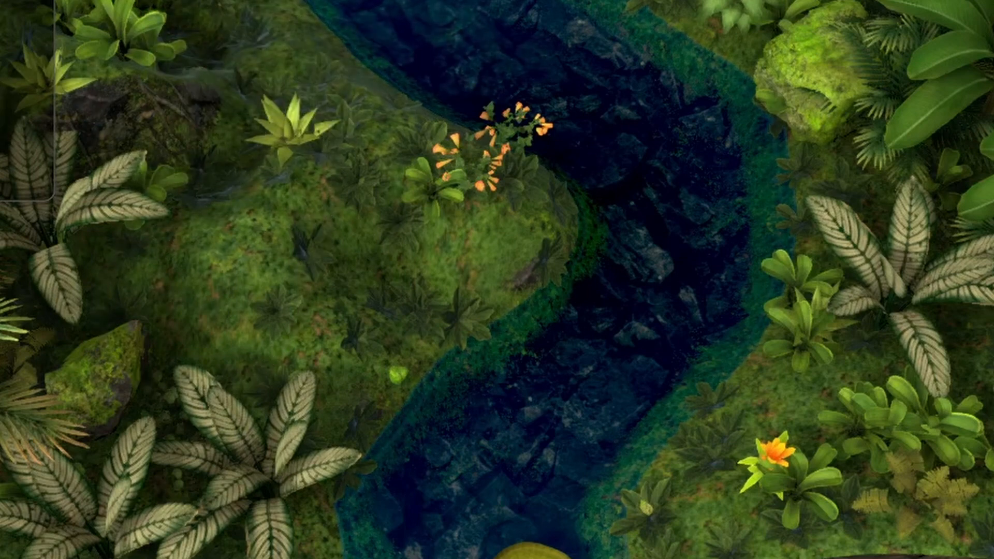
{"action": "mouse_move", "coordinate": [186, 110]}
{"action": "left_mouse_down"}
{"action": "mouse_move", "coordinate": [180, 120]}
{"action": "mouse_move", "coordinate": [98, 127]}
{"action": "mouse_move", "coordinate": [114, 131]}
{"action": "mouse_move", "coordinate": [113, 169]}
{"action": "left_mouse_up"}
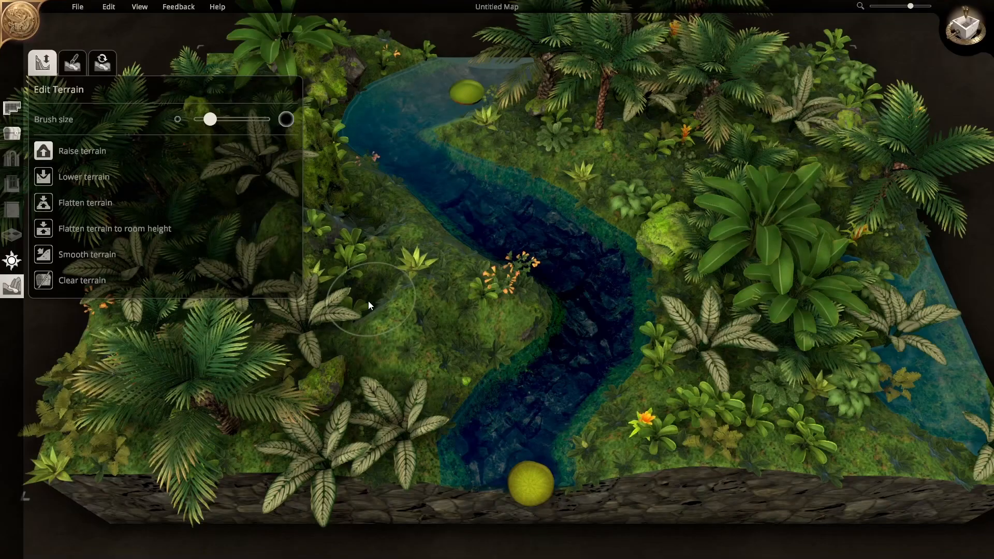
{"action": "mouse_move", "coordinate": [345, 303]}
{"action": "left_mouse_down"}
{"action": "mouse_move", "coordinate": [386, 281]}
{"action": "mouse_move", "coordinate": [406, 283]}
{"action": "mouse_move", "coordinate": [384, 324]}
{"action": "mouse_move", "coordinate": [366, 323]}
{"action": "left_mouse_up"}
Step: Select Flatten terrain, try a much larger brush size and bring the brush back to its smaller size
{"action": "left_click", "coordinate": [44, 203]}
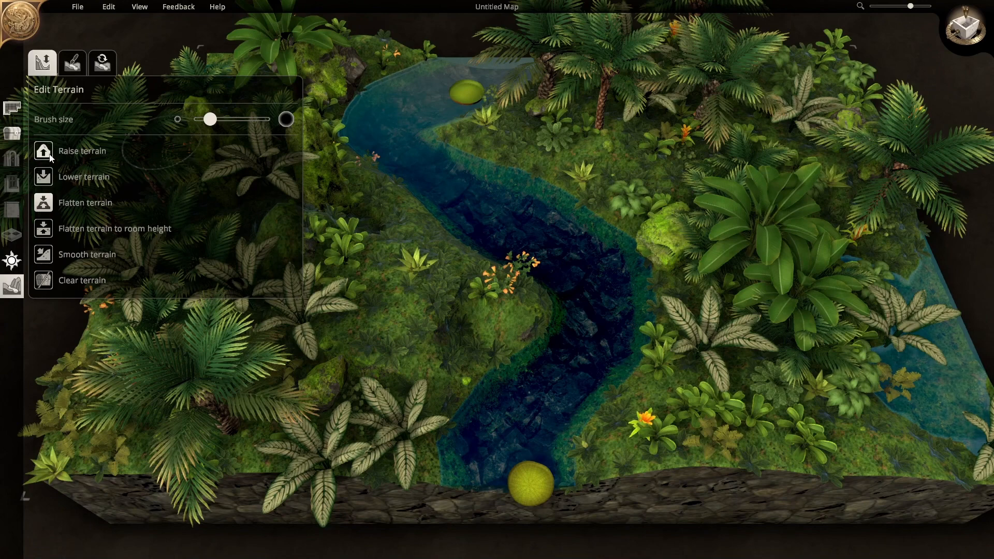
{"action": "left_click_drag", "start_coordinate": [210, 124], "coordinate": [254, 125]}
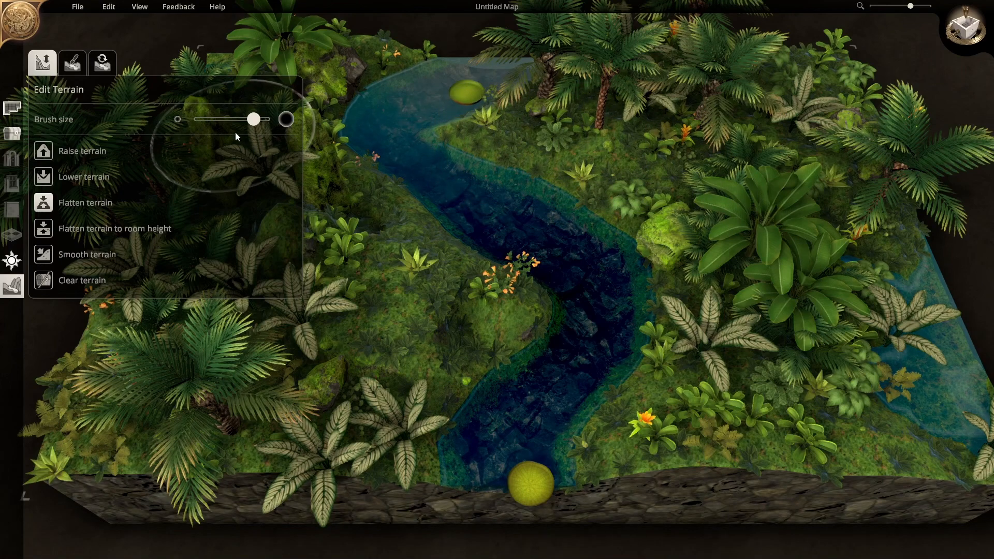
{"action": "mouse_move", "coordinate": [254, 120]}
{"action": "left_mouse_down"}
{"action": "mouse_move", "coordinate": [196, 120]}
{"action": "mouse_move", "coordinate": [209, 122]}
{"action": "left_mouse_up"}
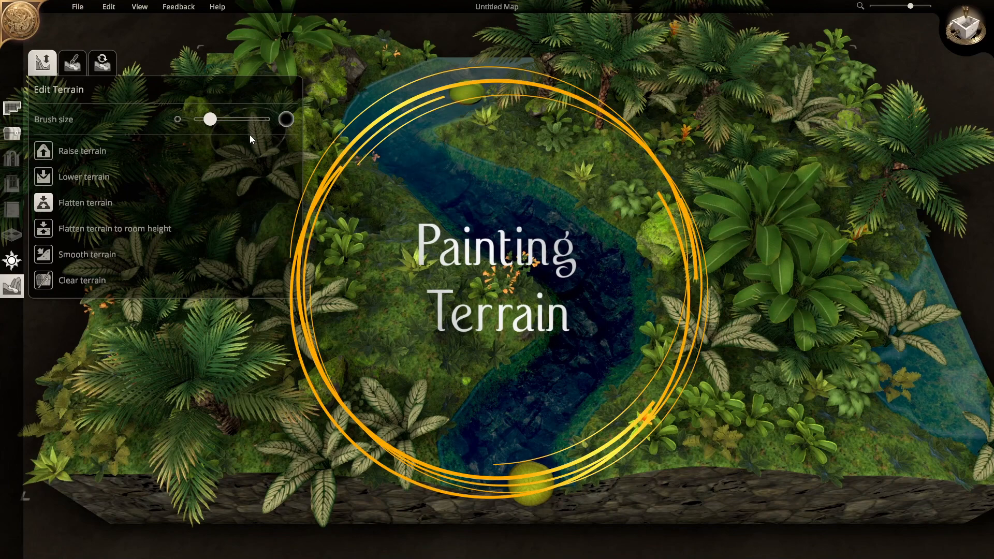
Step: Reduce the paint brush size and paint a dark brown dirt path through the plants west of the river toward the map's edge
{"action": "left_click", "coordinate": [80, 69]}
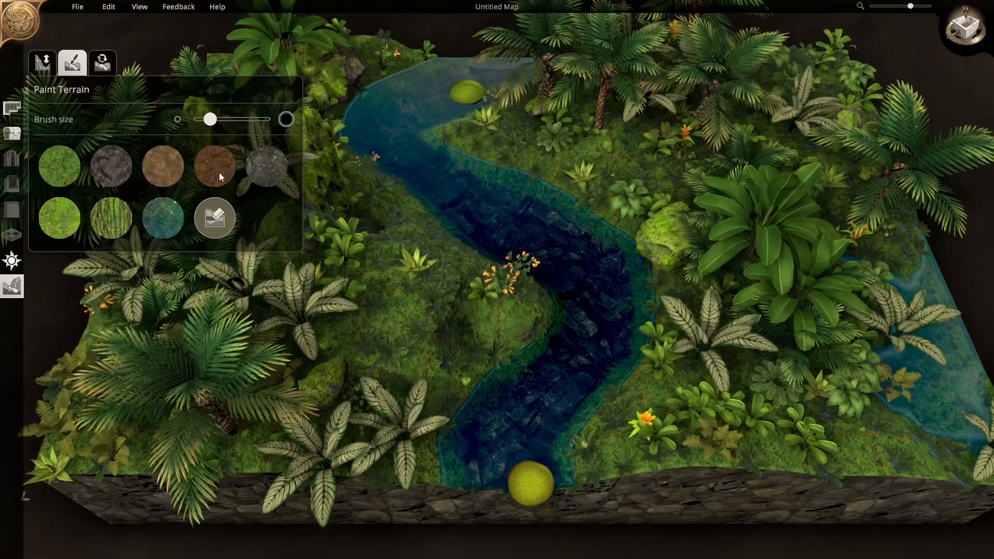
{"action": "left_click", "coordinate": [286, 233]}
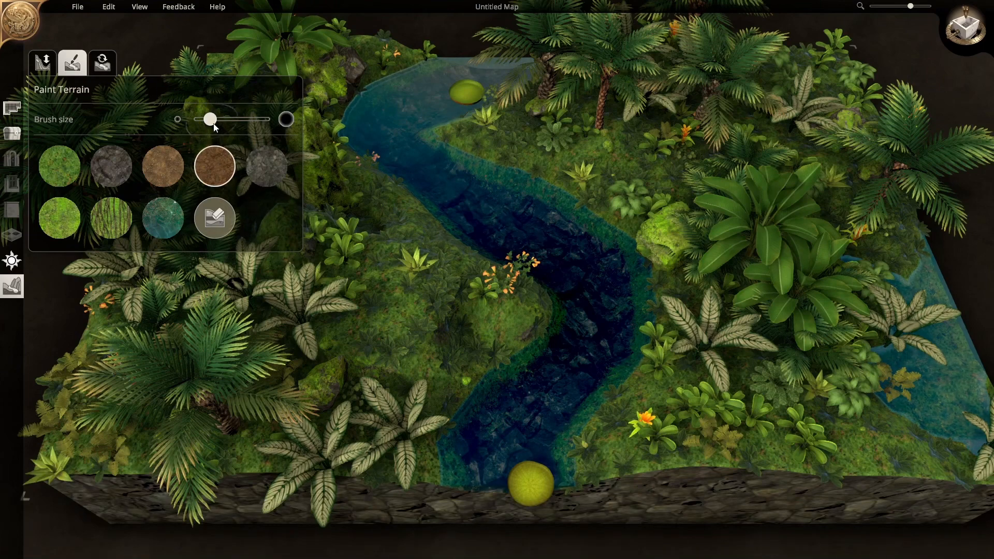
{"action": "left_click_drag", "start_coordinate": [214, 124], "coordinate": [200, 125]}
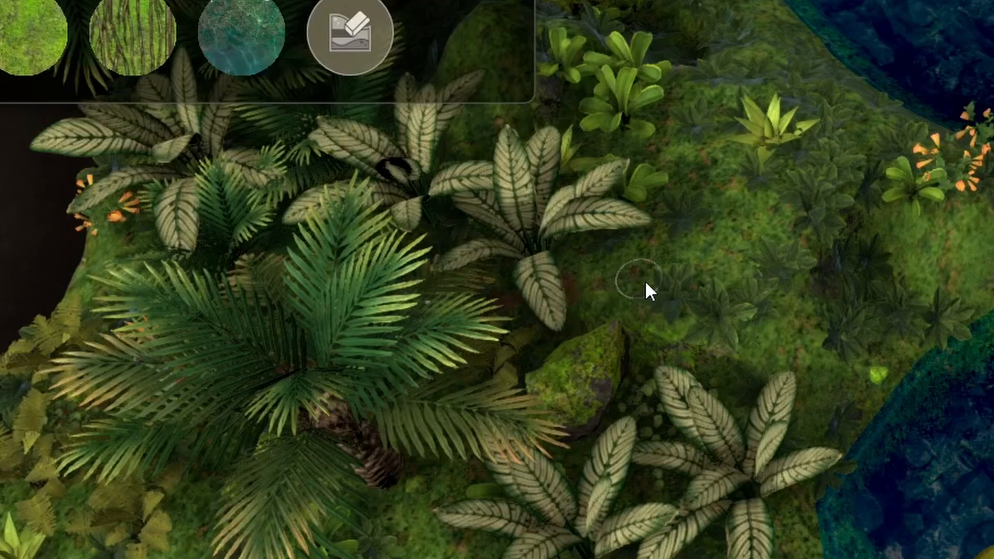
{"action": "mouse_move", "coordinate": [644, 281]}
{"action": "left_mouse_down"}
{"action": "mouse_move", "coordinate": [693, 279]}
{"action": "mouse_move", "coordinate": [598, 284]}
{"action": "mouse_move", "coordinate": [657, 291]}
{"action": "left_mouse_up"}
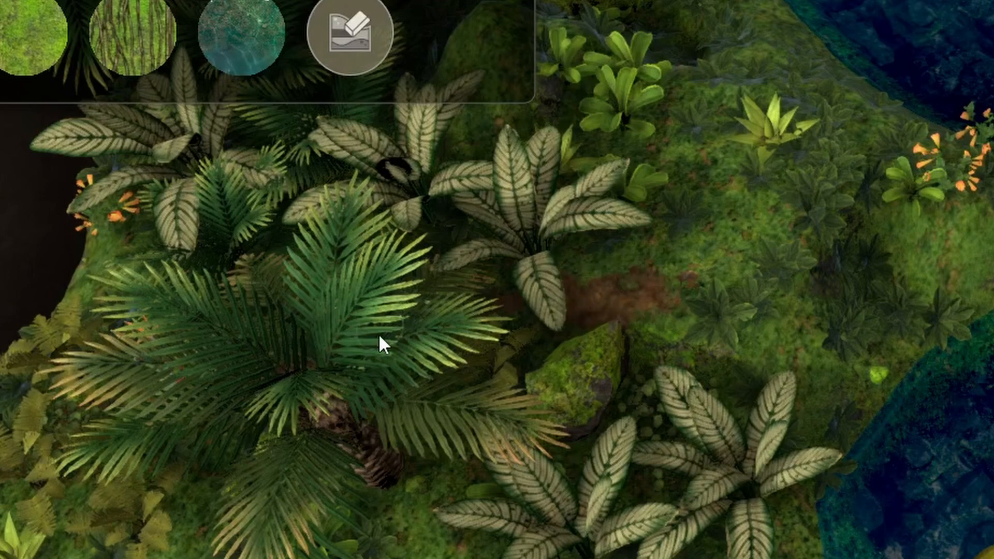
{"action": "middle_click_drag", "start_coordinate": [610, 336], "coordinate": [993, 347]}
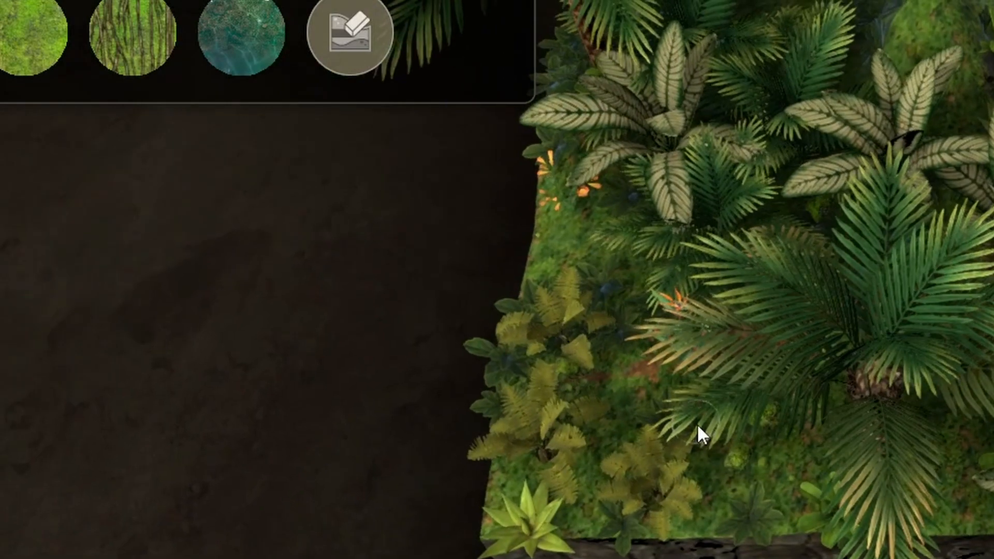
{"action": "middle_click_drag", "start_coordinate": [698, 425], "coordinate": [993, 259]}
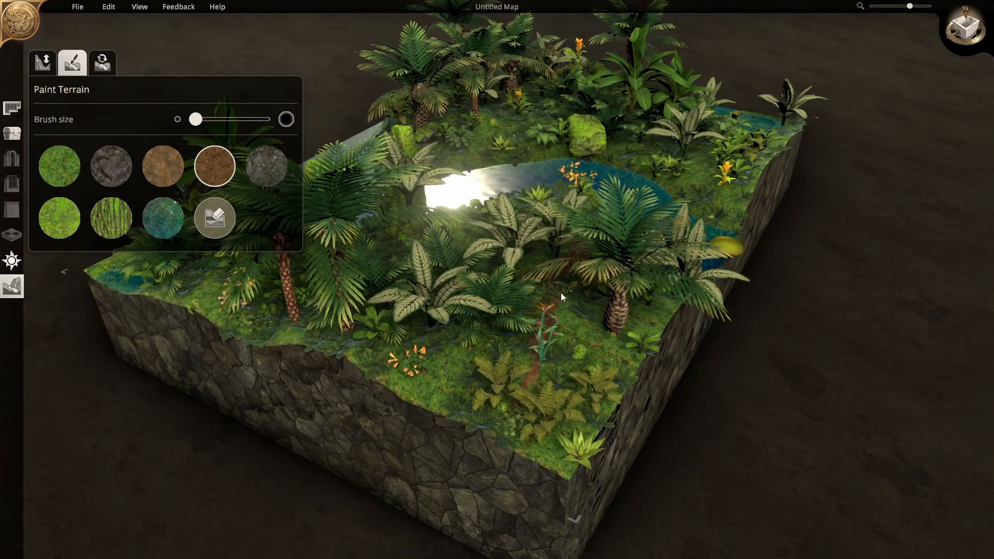
{"action": "mouse_move", "coordinate": [561, 293]}
{"action": "middle_mouse_down"}
{"action": "mouse_move", "coordinate": [485, 427]}
{"action": "mouse_move", "coordinate": [490, 363]}
{"action": "mouse_move", "coordinate": [334, 399]}
{"action": "mouse_move", "coordinate": [244, 389]}
{"action": "mouse_move", "coordinate": [294, 356]}
{"action": "middle_mouse_up"}
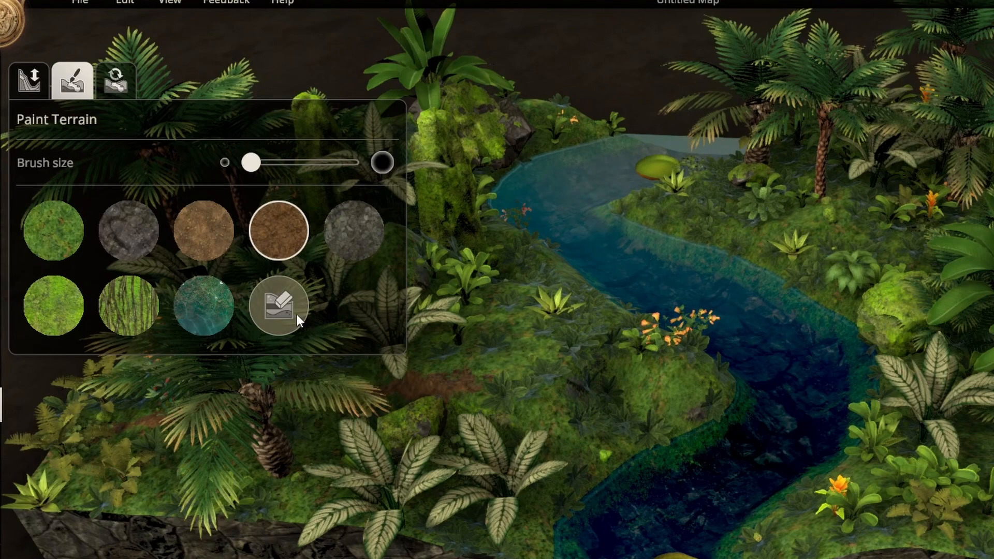
Step: Erase the painted dirt path west of the river with the terrain paint eraser
{"action": "left_click", "coordinate": [269, 305]}
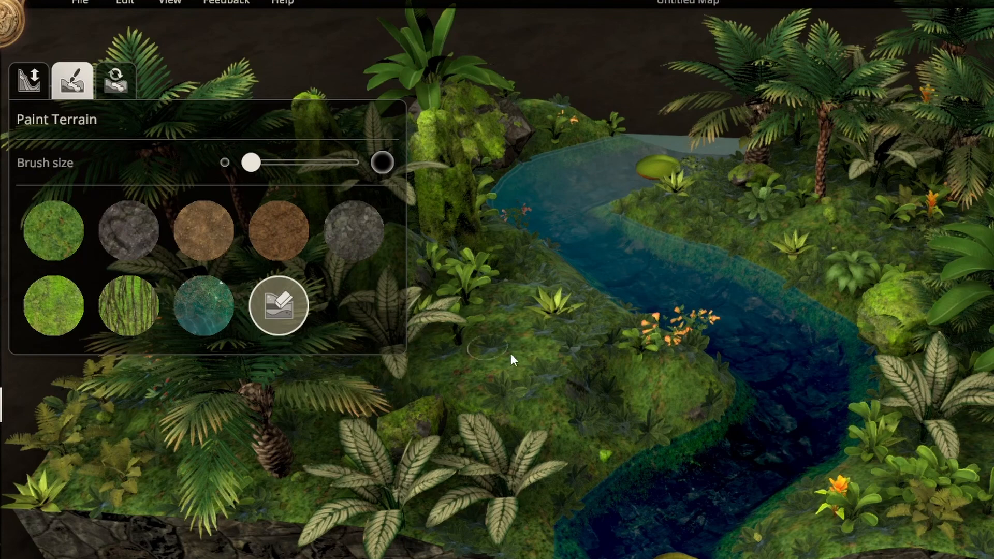
{"action": "key", "text": "w"}
{"action": "key", "text": "w"}
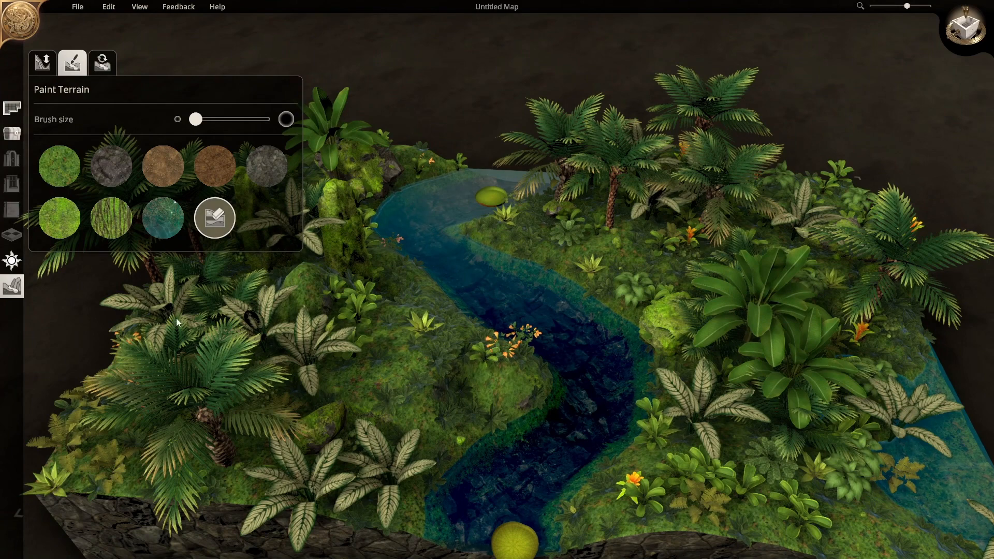
Step: Paint a narrow water channel branching from the river's bend through the east bank plants to the map's front edge
{"action": "left_click", "coordinate": [176, 229]}
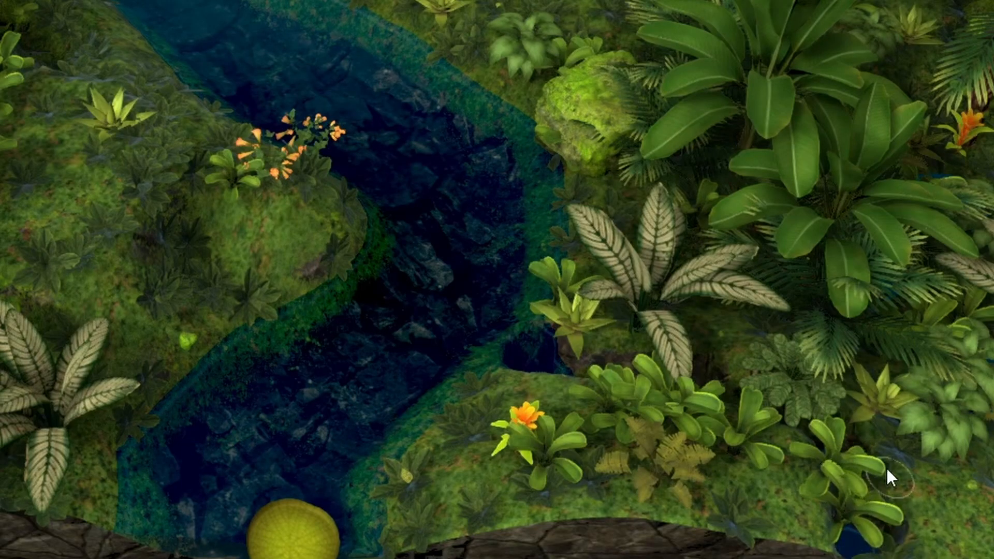
{"action": "middle_click_drag", "start_coordinate": [887, 469], "coordinate": [806, 278]}
{"action": "mouse_move", "coordinate": [789, 357]}
{"action": "left_mouse_down"}
{"action": "mouse_move", "coordinate": [749, 367]}
{"action": "mouse_move", "coordinate": [789, 377]}
{"action": "mouse_move", "coordinate": [750, 391]}
{"action": "mouse_move", "coordinate": [794, 393]}
{"action": "left_mouse_up"}
{"action": "left_click_drag", "start_coordinate": [729, 247], "coordinate": [686, 230]}
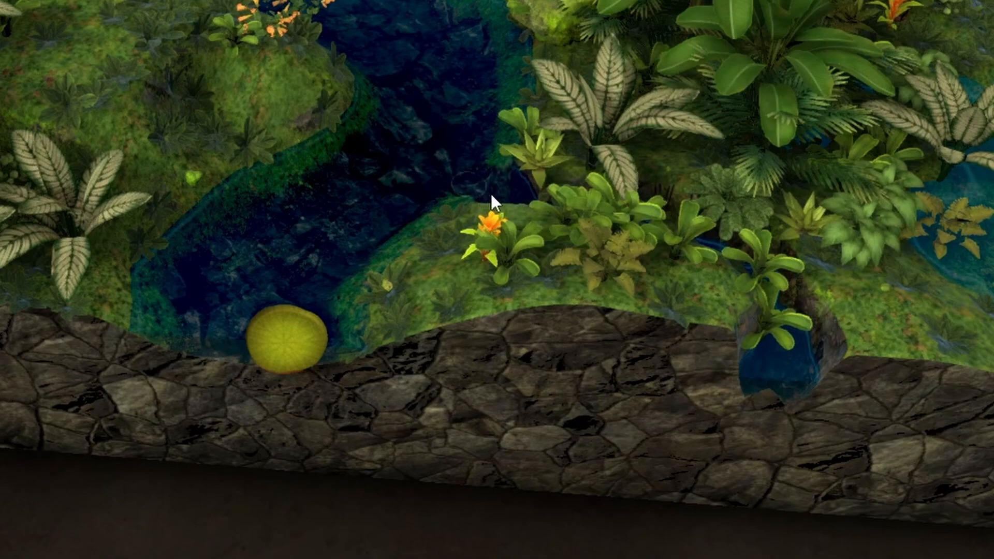
{"action": "middle_click_drag", "start_coordinate": [872, 225], "coordinate": [536, 349]}
{"action": "mouse_move", "coordinate": [259, 396]}
{"action": "left_mouse_down"}
{"action": "mouse_move", "coordinate": [281, 378]}
{"action": "mouse_move", "coordinate": [287, 397]}
{"action": "left_mouse_up"}
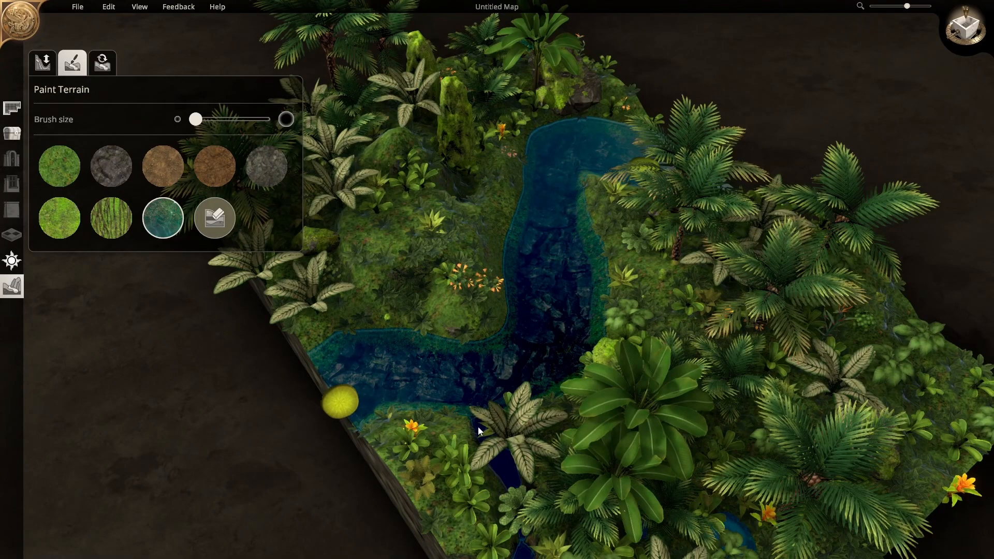
{"action": "middle_click_drag", "start_coordinate": [540, 471], "coordinate": [563, 362]}
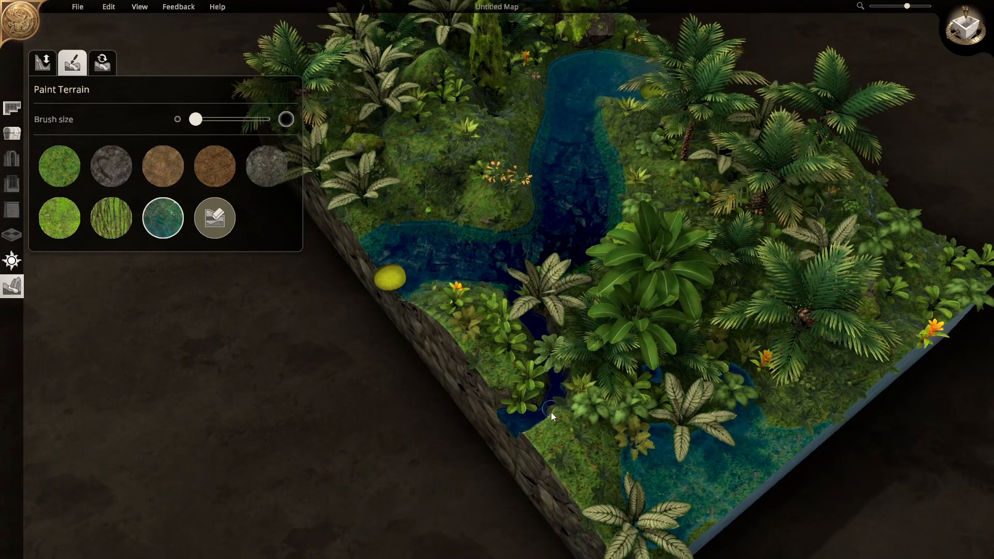
{"action": "mouse_move", "coordinate": [551, 413]}
{"action": "left_mouse_down"}
{"action": "mouse_move", "coordinate": [551, 381]}
{"action": "mouse_move", "coordinate": [536, 412]}
{"action": "left_mouse_up"}
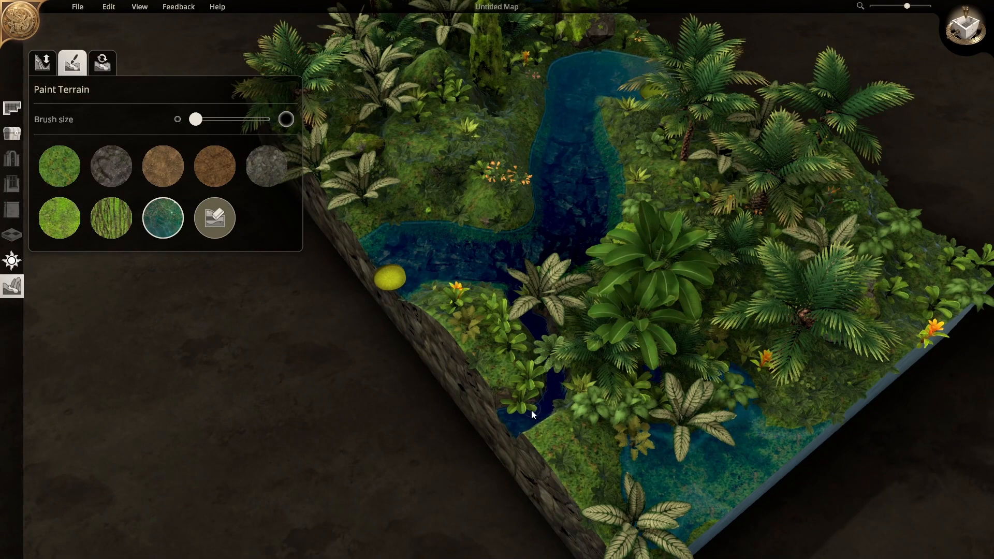
Step: Paint a grass patch onto the riverbed near the bend and erase it with the terrain paint eraser
{"action": "middle_click_drag", "start_coordinate": [469, 318], "coordinate": [505, 433]}
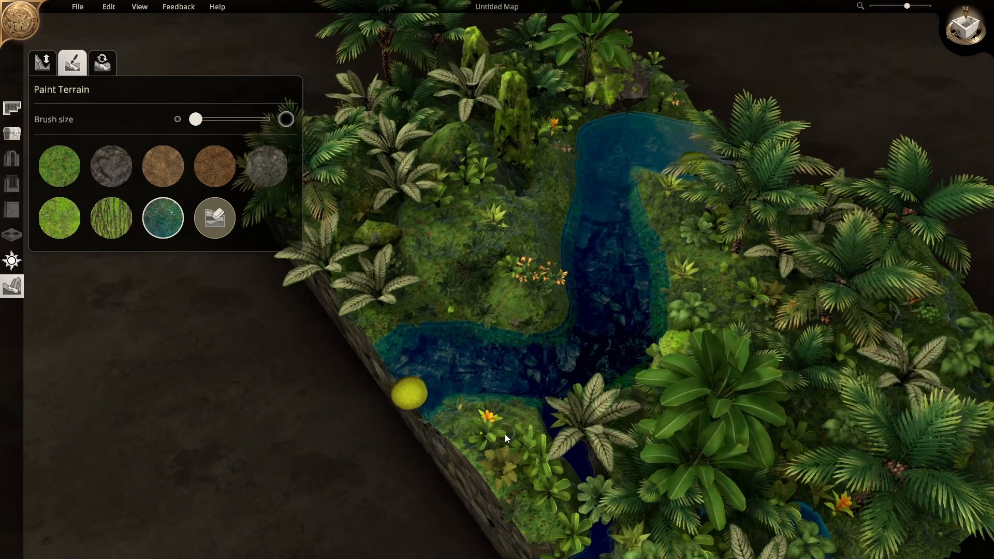
{"action": "scroll", "coordinate": [505, 434], "scroll_direction": "up", "scroll_amount": 1}
{"action": "scroll", "coordinate": [505, 434], "scroll_direction": "down", "scroll_amount": 1}
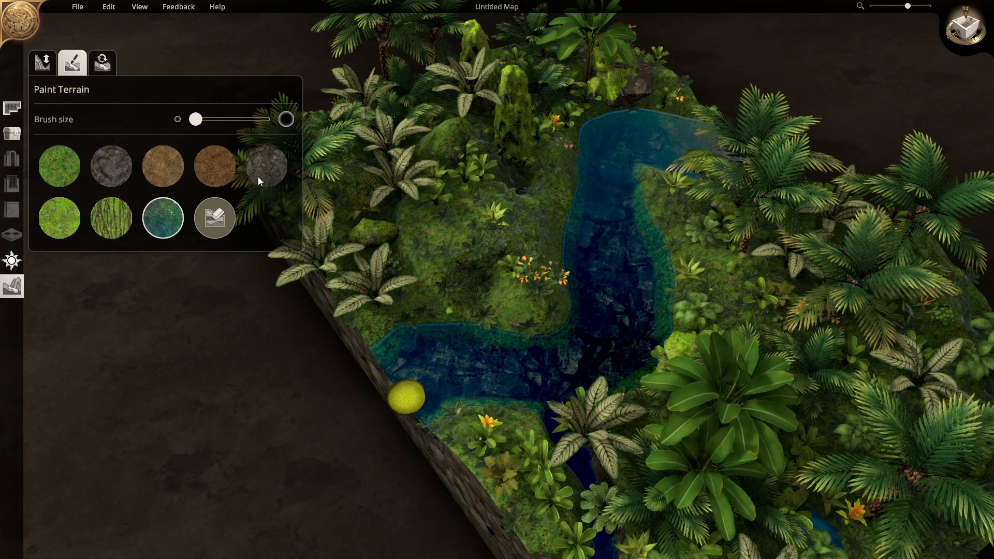
{"action": "left_click", "coordinate": [59, 166]}
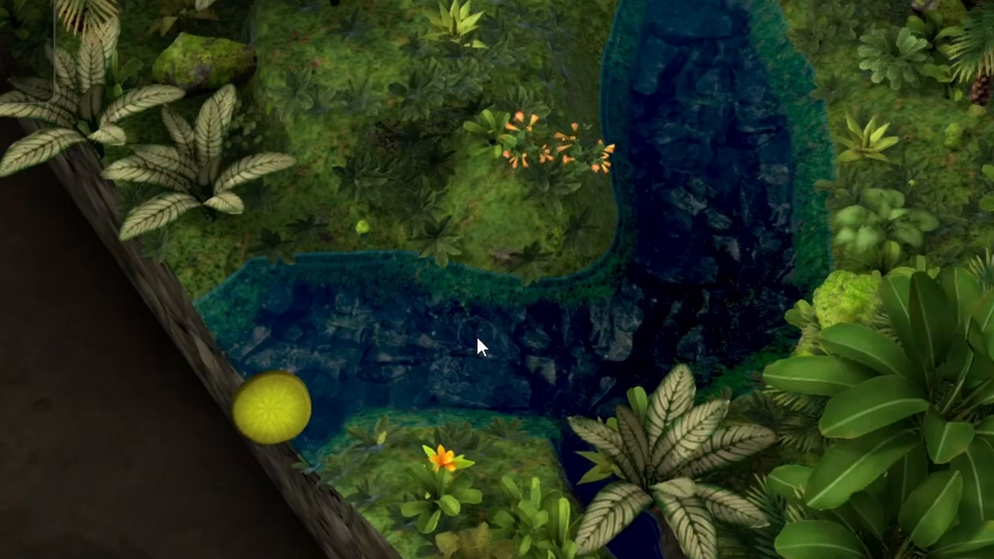
{"action": "mouse_move", "coordinate": [477, 340]}
{"action": "left_mouse_down"}
{"action": "mouse_move", "coordinate": [639, 313]}
{"action": "mouse_move", "coordinate": [515, 339]}
{"action": "left_mouse_up"}
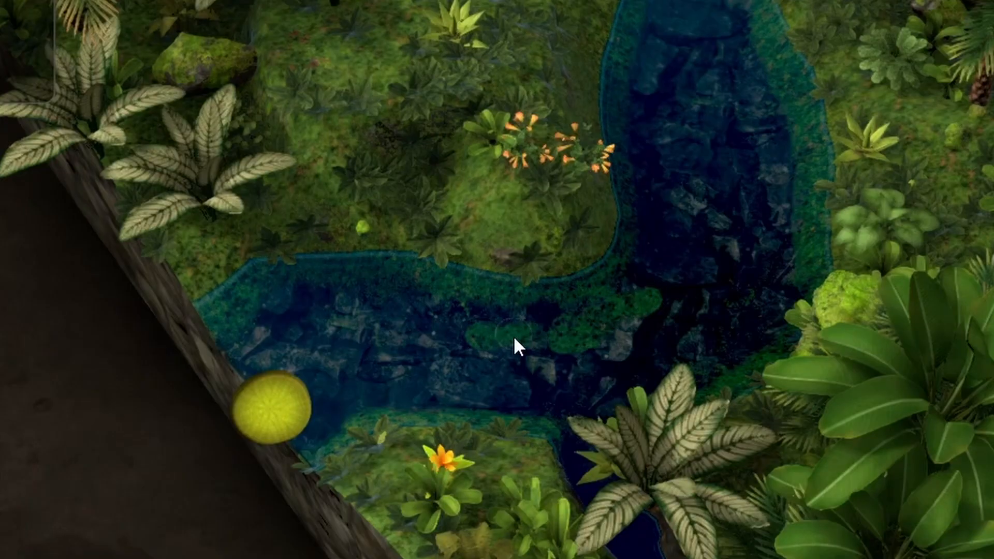
{"action": "mouse_move", "coordinate": [570, 325]}
{"action": "left_mouse_down"}
{"action": "mouse_move", "coordinate": [466, 324]}
{"action": "mouse_move", "coordinate": [641, 303]}
{"action": "mouse_move", "coordinate": [564, 325]}
{"action": "left_mouse_up"}
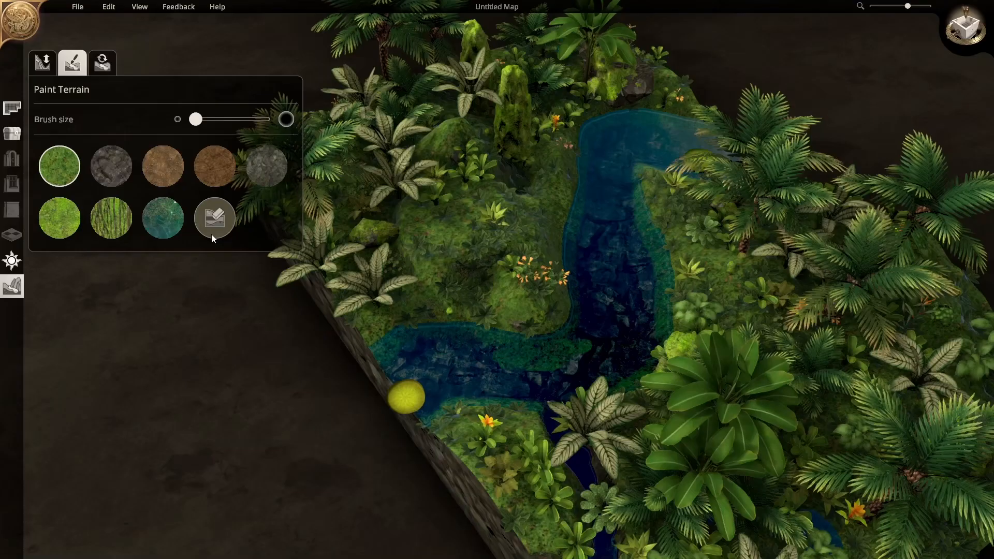
{"action": "left_click", "coordinate": [213, 234]}
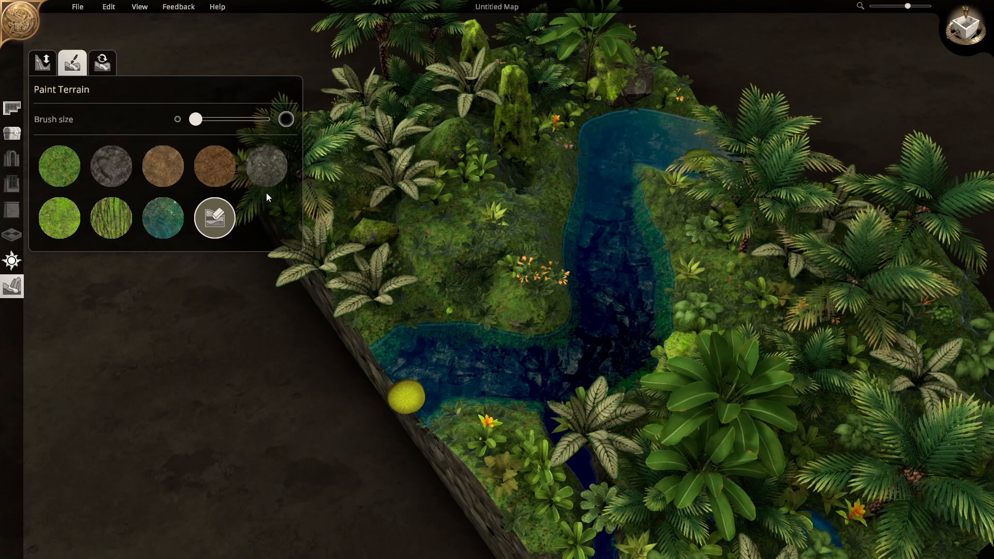
Step: Paint a grey gravel path along the river's west bank and undo the stroke
{"action": "left_click", "coordinate": [275, 171]}
{"action": "left_click_drag", "start_coordinate": [558, 185], "coordinate": [505, 235]}
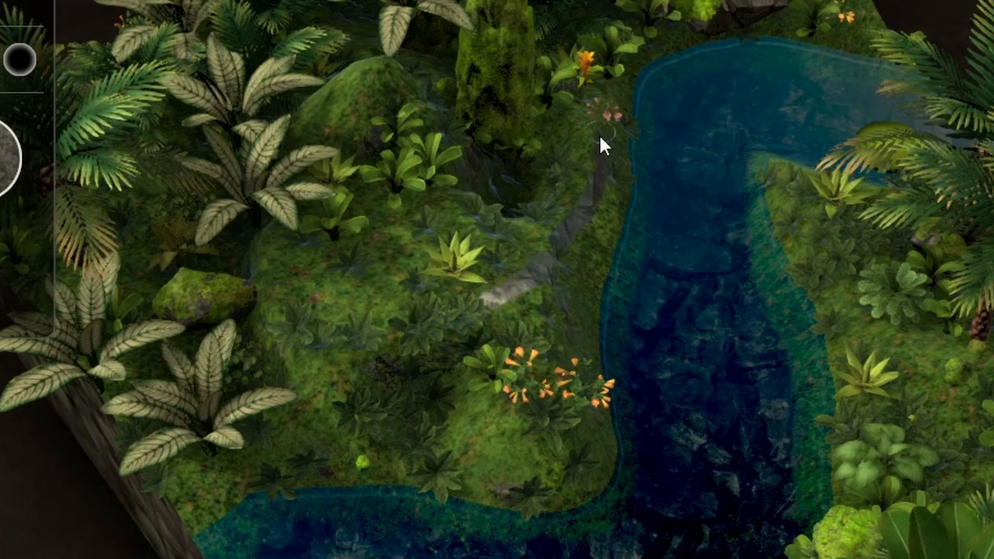
{"action": "key", "text": "ctrl+z"}
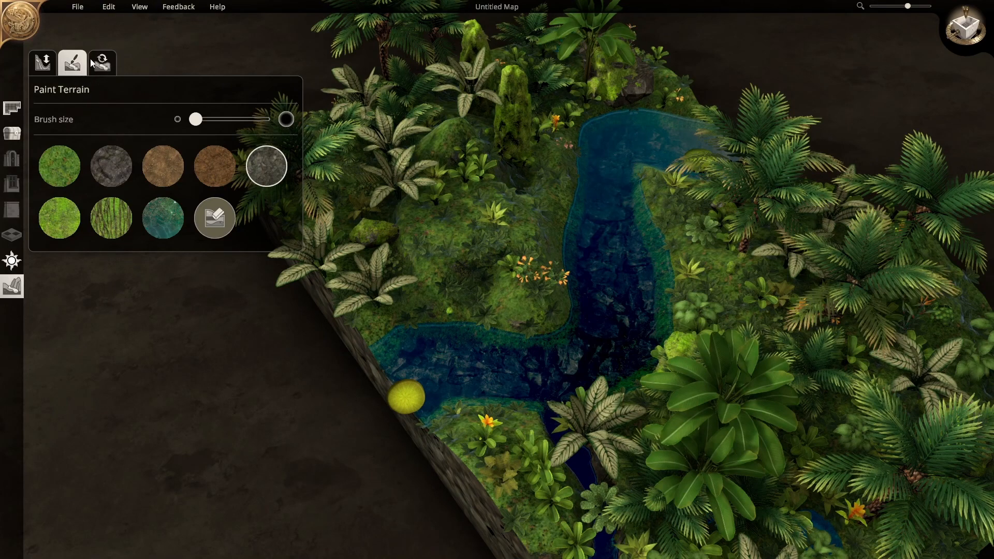
{"action": "scroll", "coordinate": [492, 185], "scroll_direction": "down", "scroll_amount": 1}
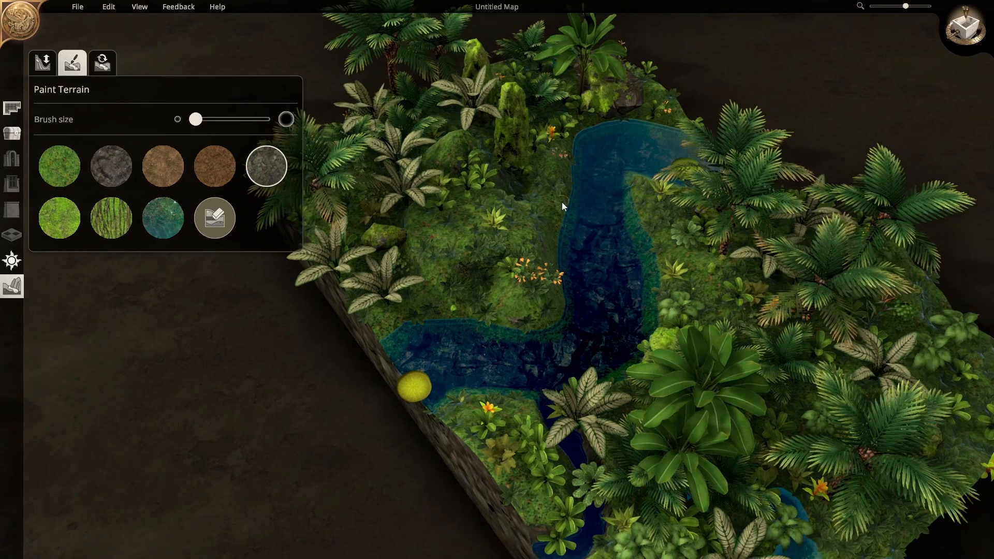
{"action": "middle_click_drag", "start_coordinate": [561, 202], "coordinate": [497, 228]}
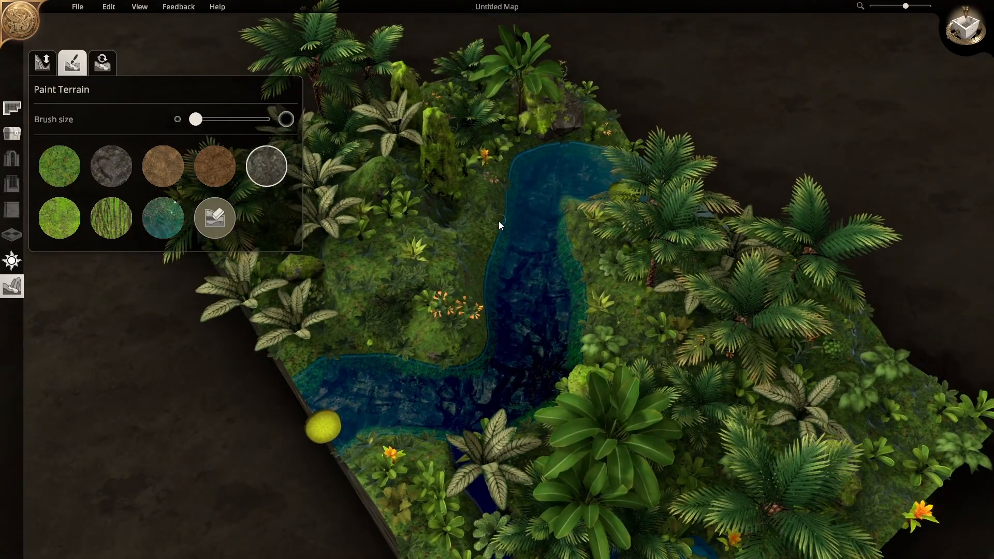
{"action": "middle_click_drag", "start_coordinate": [582, 233], "coordinate": [605, 225]}
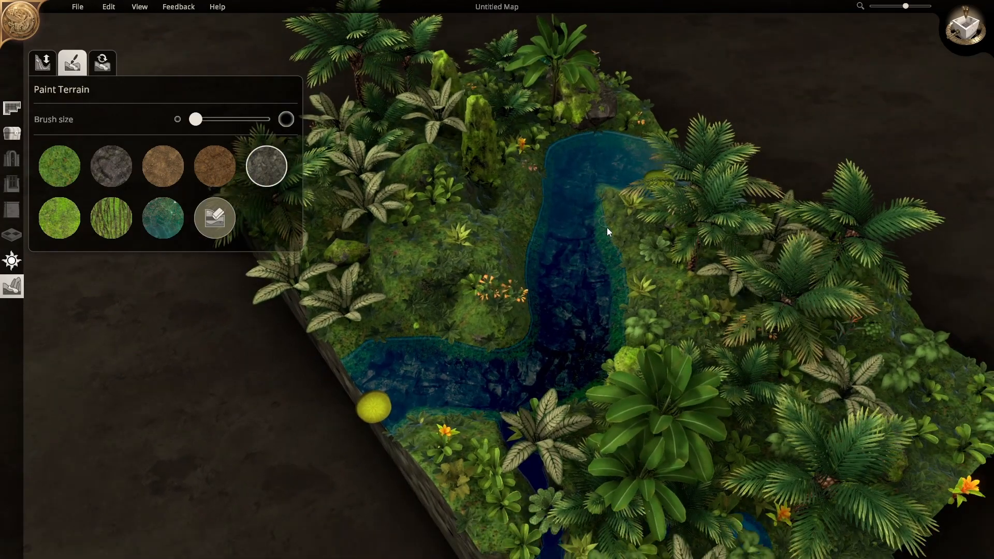
{"action": "right_click_drag", "start_coordinate": [608, 232], "coordinate": [777, 184]}
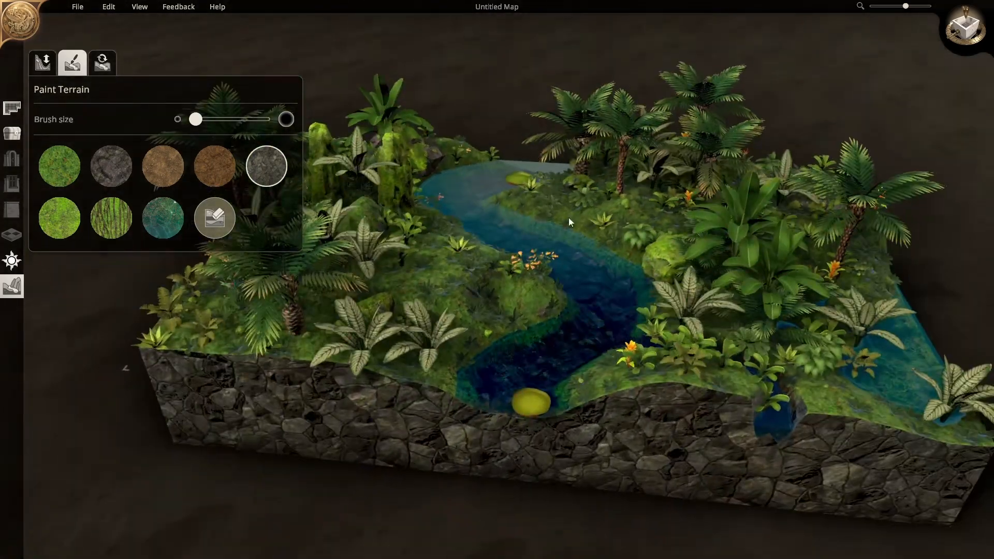
{"action": "right_click_drag", "start_coordinate": [569, 217], "coordinate": [610, 290]}
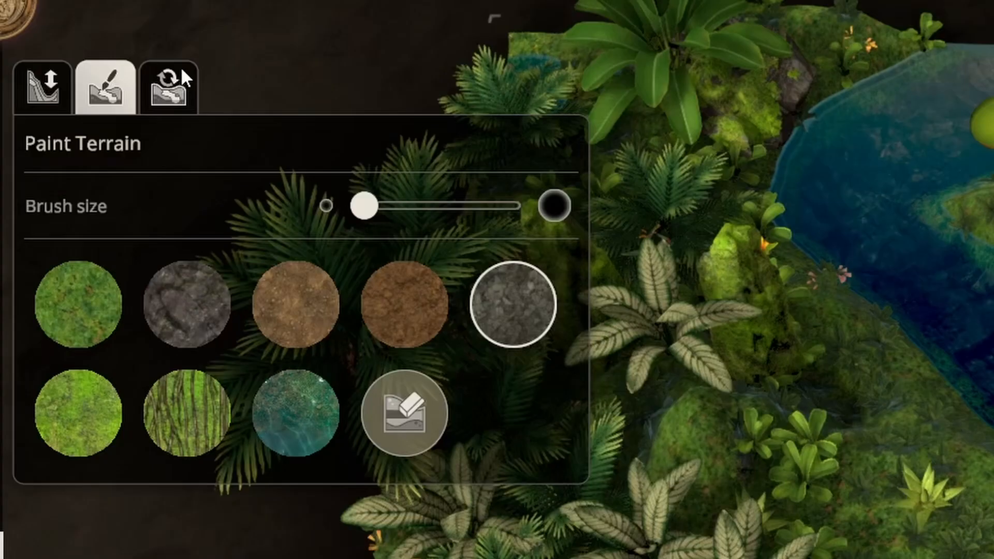
Step: Change the jungle map's terrain type to Canyon elevation with Island water, keeping Dense Growth vegetation
{"action": "left_click", "coordinate": [108, 56]}
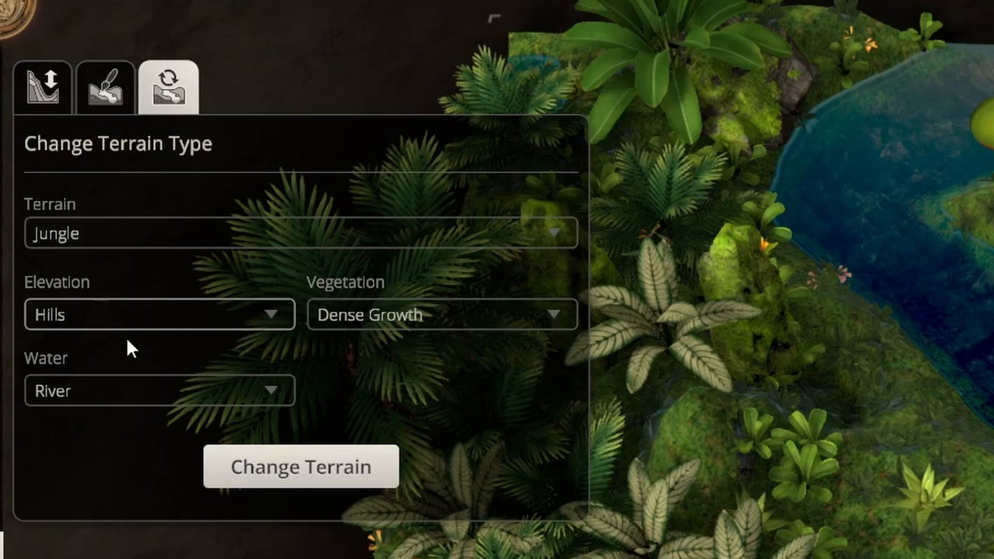
{"action": "left_click", "coordinate": [134, 397]}
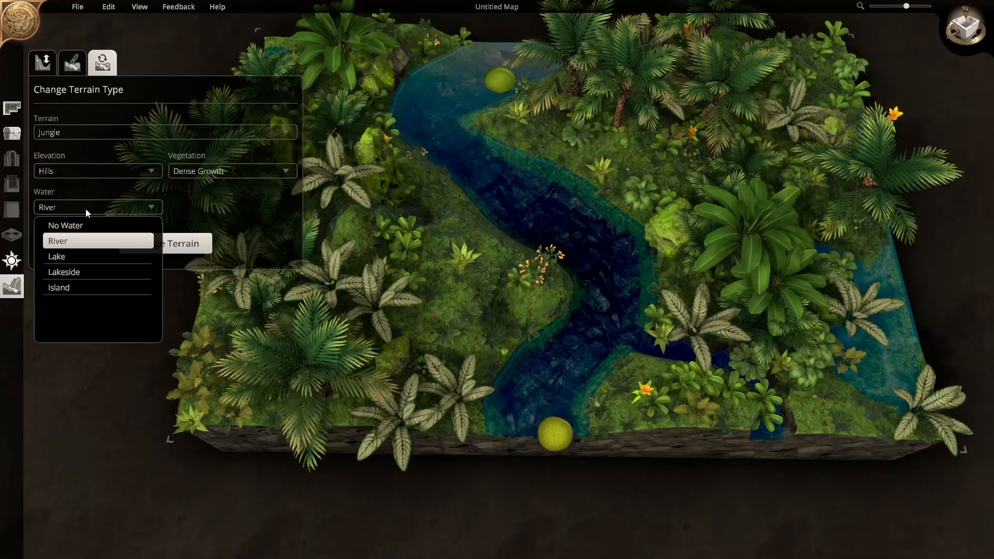
{"action": "left_click", "coordinate": [85, 287]}
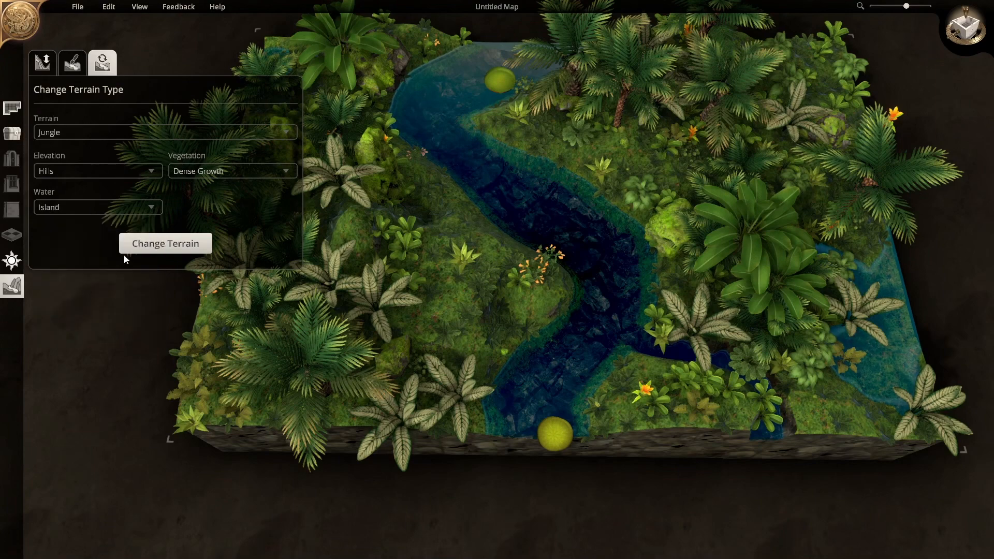
{"action": "left_click", "coordinate": [122, 177]}
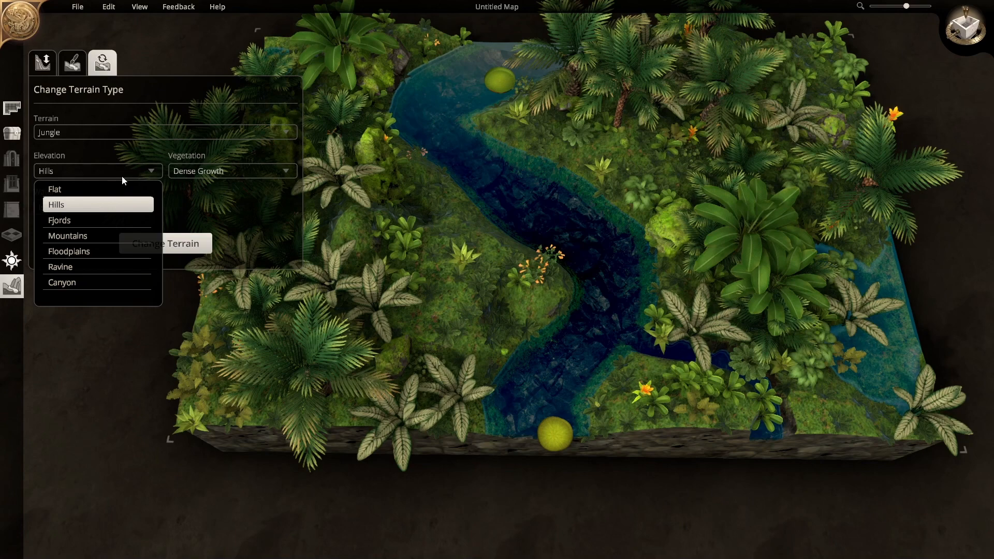
{"action": "left_click", "coordinate": [97, 282]}
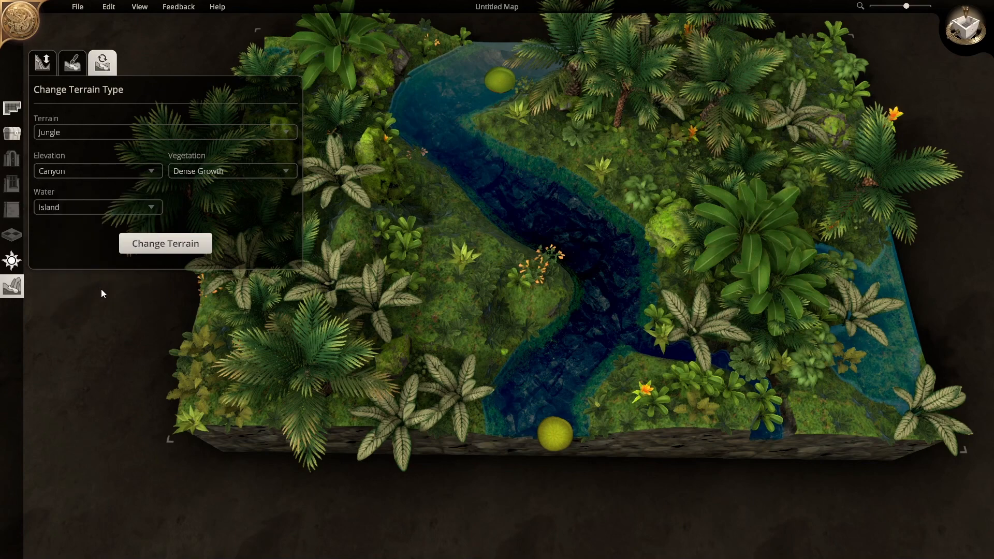
{"action": "left_click", "coordinate": [148, 247]}
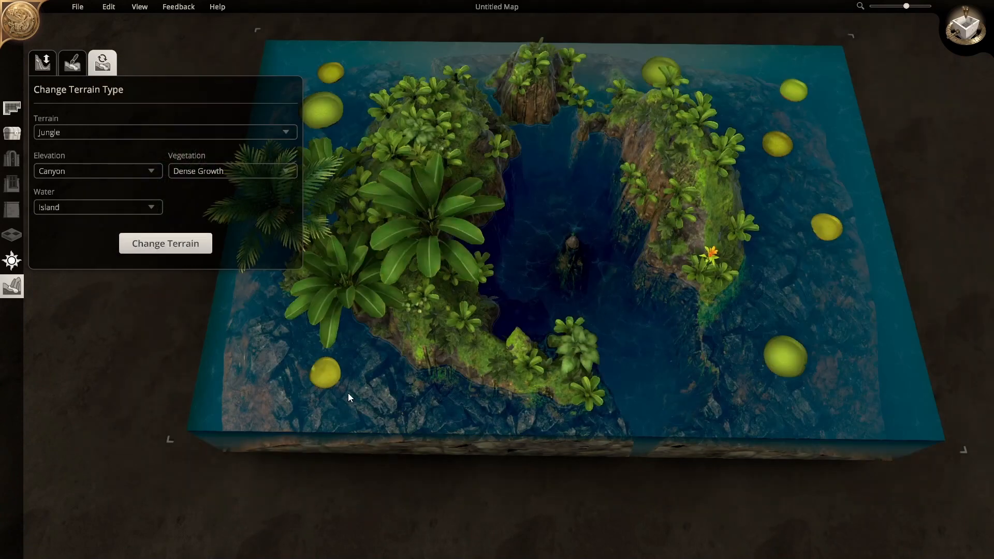
Step: Raise a headland off the island's southeast shore and a small islet nearby, and flatten the headland's top
{"action": "right_click_drag", "start_coordinate": [434, 386], "coordinate": [535, 456]}
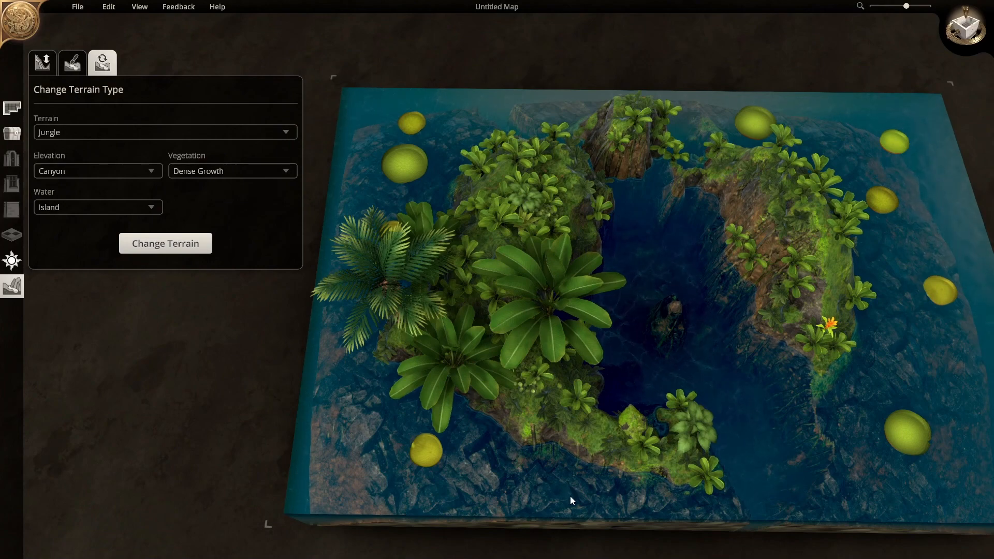
{"action": "scroll", "coordinate": [679, 469], "scroll_direction": "up", "scroll_amount": 2}
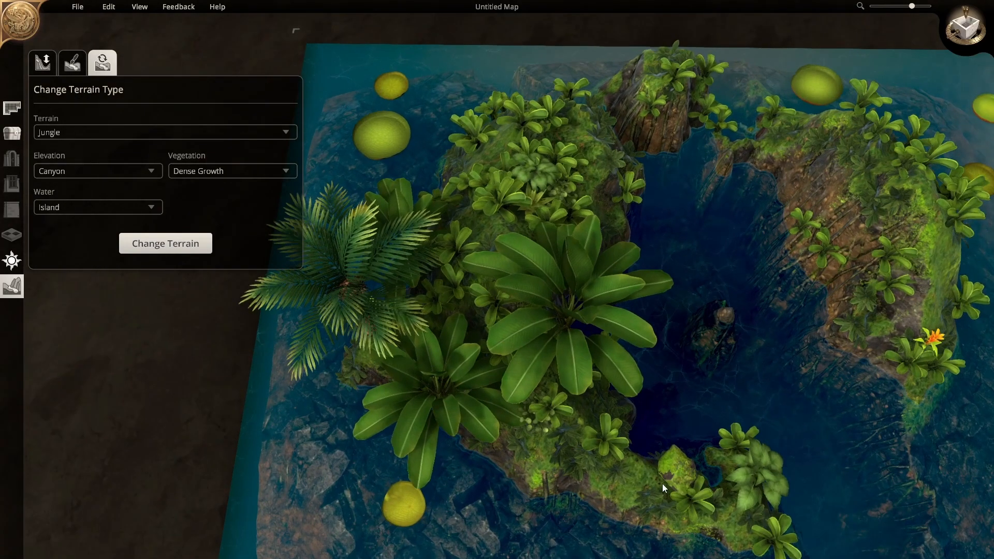
{"action": "scroll", "coordinate": [577, 412], "scroll_direction": "down", "scroll_amount": 1}
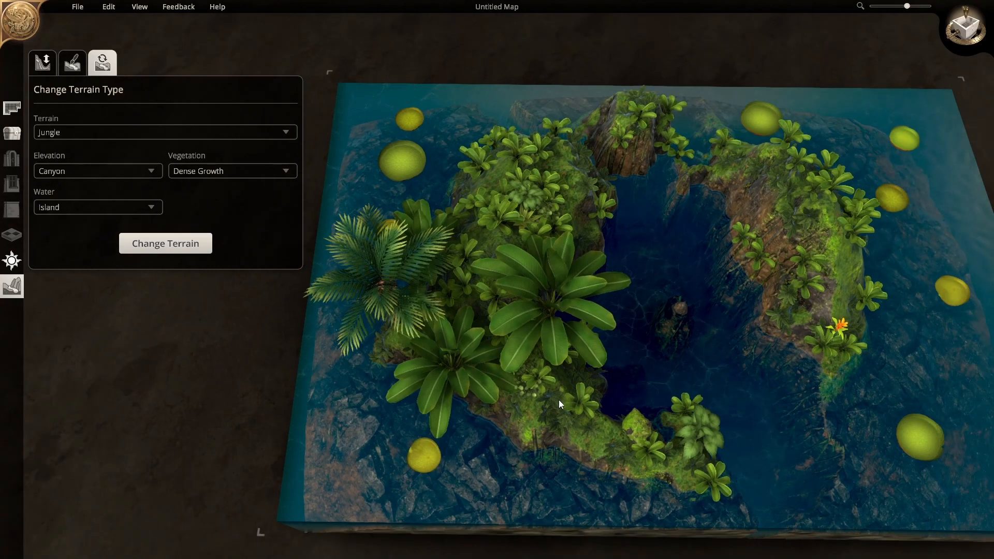
{"action": "left_click", "coordinate": [42, 62]}
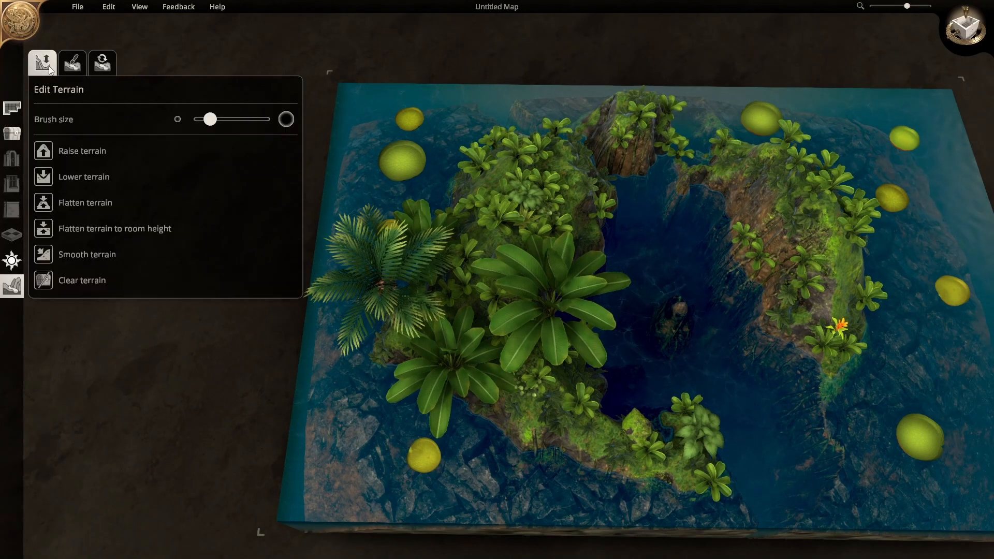
{"action": "left_click", "coordinate": [42, 155]}
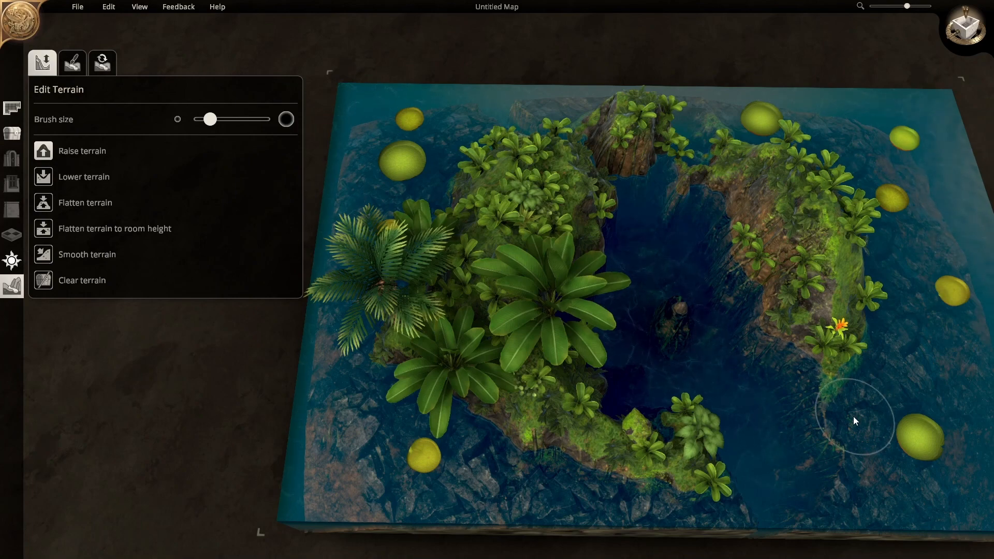
{"action": "mouse_move", "coordinate": [920, 366]}
{"action": "left_mouse_down"}
{"action": "mouse_move", "coordinate": [939, 371]}
{"action": "mouse_move", "coordinate": [931, 380]}
{"action": "mouse_move", "coordinate": [871, 368]}
{"action": "left_mouse_up"}
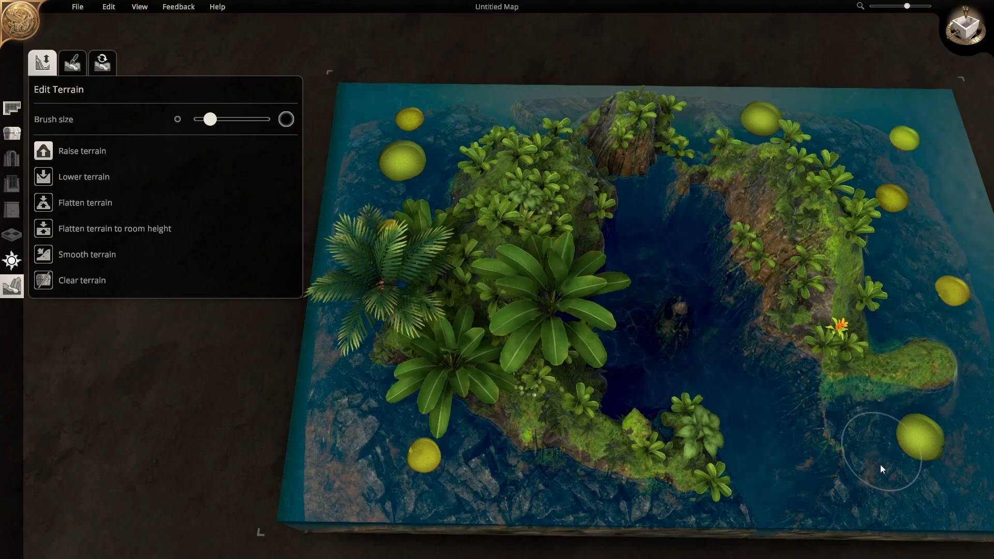
{"action": "left_click_drag", "start_coordinate": [899, 503], "coordinate": [901, 479]}
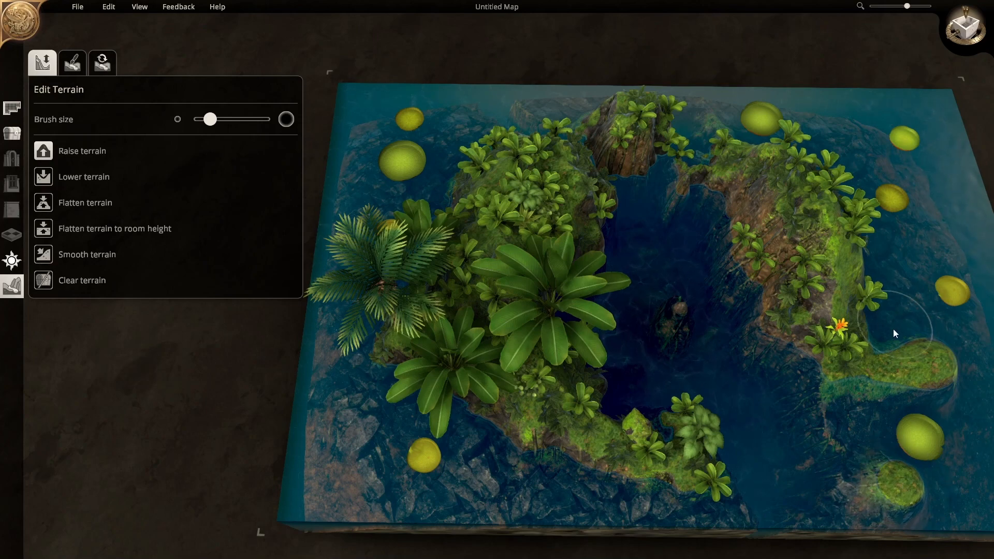
{"action": "mouse_move", "coordinate": [903, 342]}
{"action": "left_mouse_down"}
{"action": "mouse_move", "coordinate": [910, 324]}
{"action": "mouse_move", "coordinate": [899, 383]}
{"action": "left_mouse_up"}
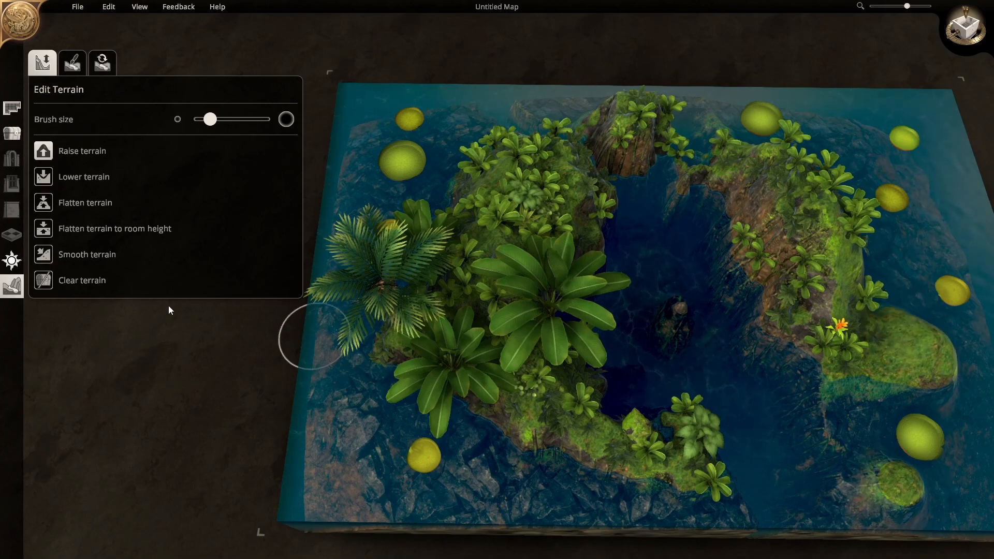
{"action": "left_click", "coordinate": [44, 202]}
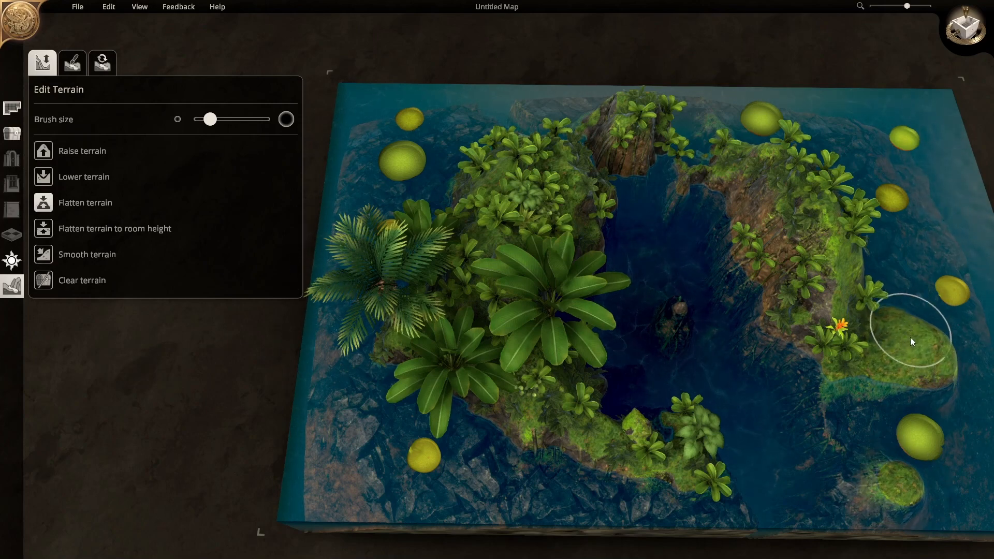
{"action": "mouse_move", "coordinate": [899, 348]}
{"action": "left_mouse_down"}
{"action": "mouse_move", "coordinate": [927, 348]}
{"action": "mouse_move", "coordinate": [921, 337]}
{"action": "mouse_move", "coordinate": [929, 359]}
{"action": "left_mouse_up"}
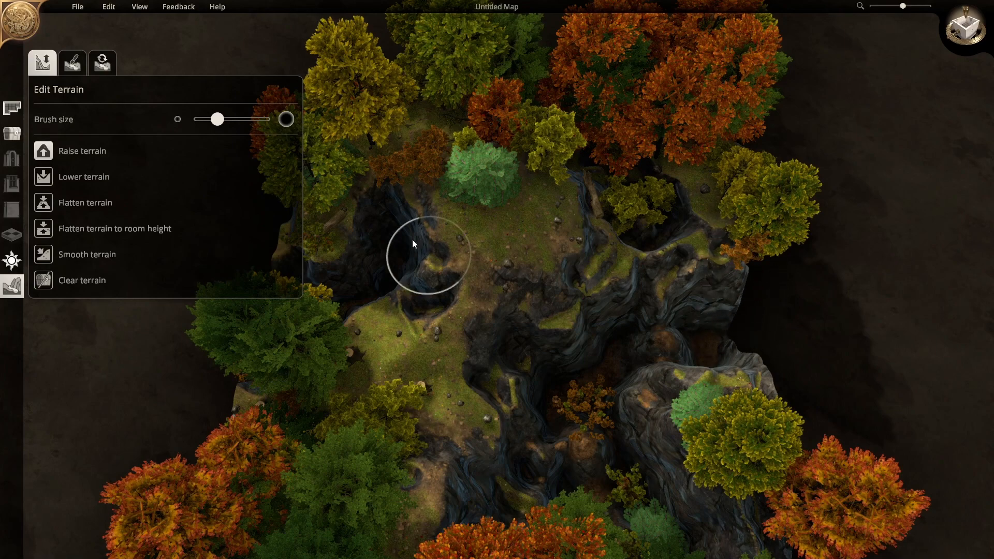
Step: Lower the terrain on the autumn forest map to carve a wide ravine from the east edge past the orange shrub toward the front edge
{"action": "left_click", "coordinate": [83, 177]}
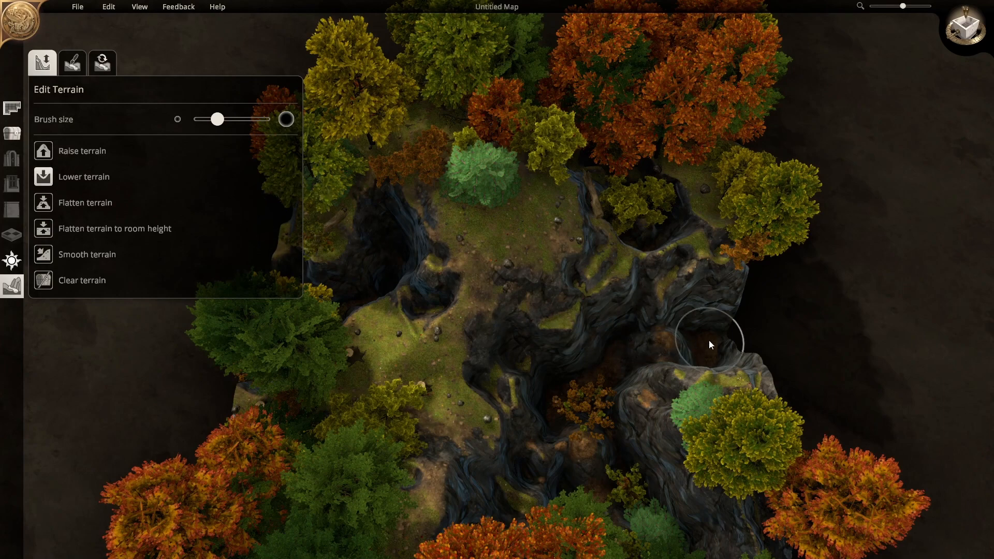
{"action": "mouse_move", "coordinate": [711, 344]}
{"action": "left_mouse_down"}
{"action": "mouse_move", "coordinate": [719, 354]}
{"action": "mouse_move", "coordinate": [644, 358]}
{"action": "mouse_move", "coordinate": [584, 421]}
{"action": "left_mouse_up"}
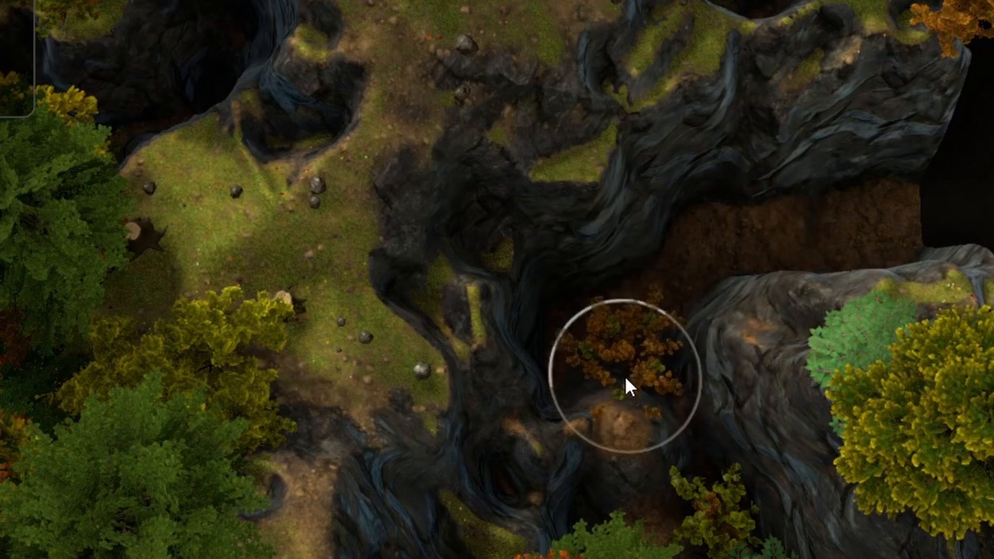
{"action": "mouse_move", "coordinate": [625, 376]}
{"action": "left_mouse_down"}
{"action": "mouse_move", "coordinate": [623, 483]}
{"action": "mouse_move", "coordinate": [641, 533]}
{"action": "mouse_move", "coordinate": [679, 558]}
{"action": "left_mouse_up"}
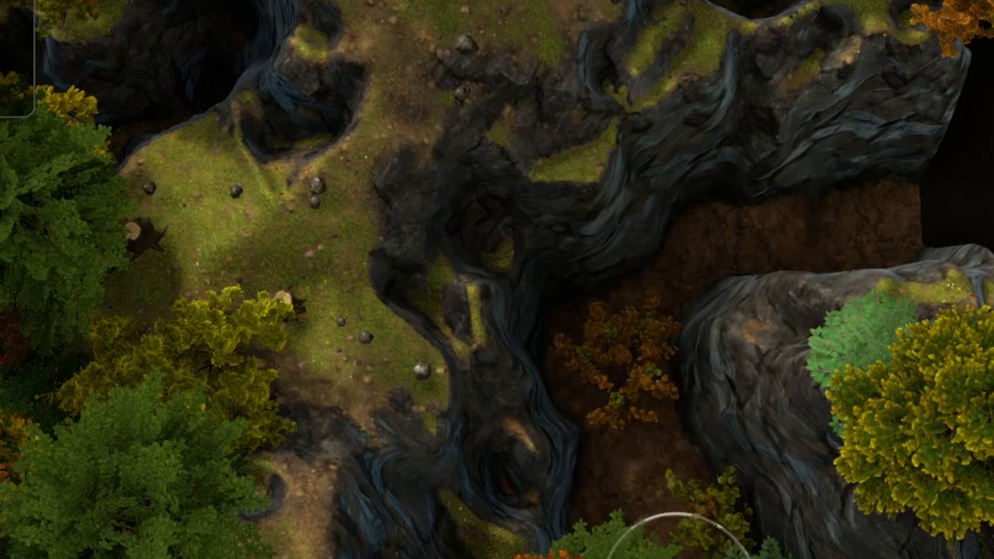
{"action": "right_click_drag", "start_coordinate": [670, 540], "coordinate": [562, 323]}
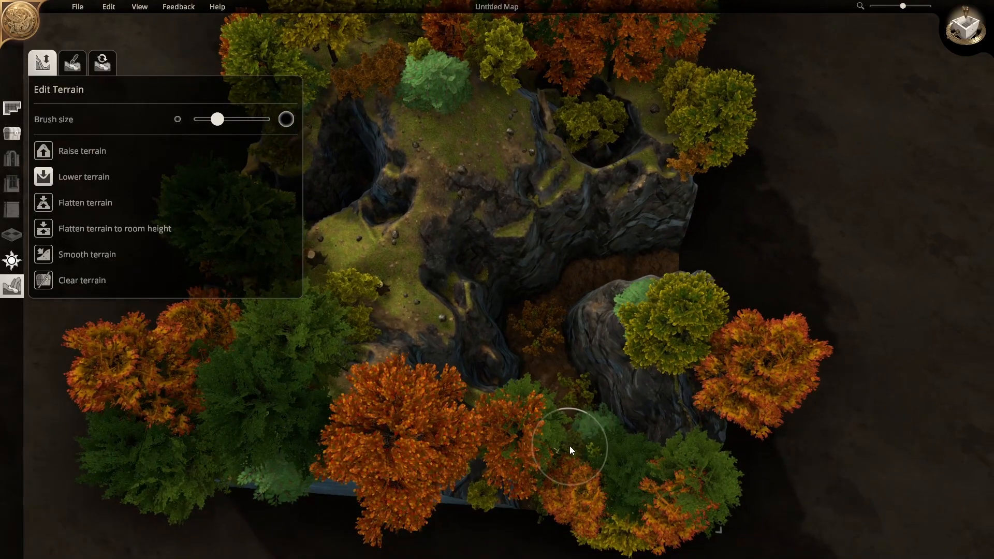